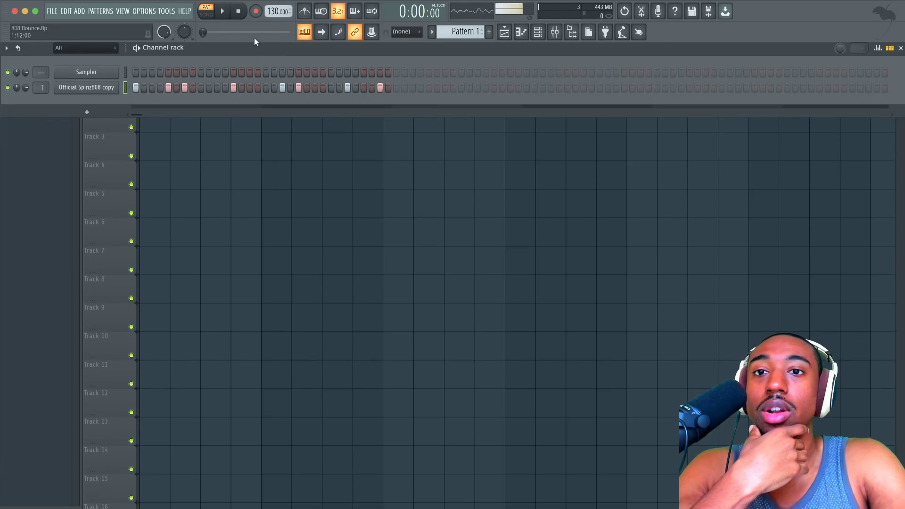
- Play the 808 pattern with the metronome on, and turn the metronome off during playback
click(305, 10)
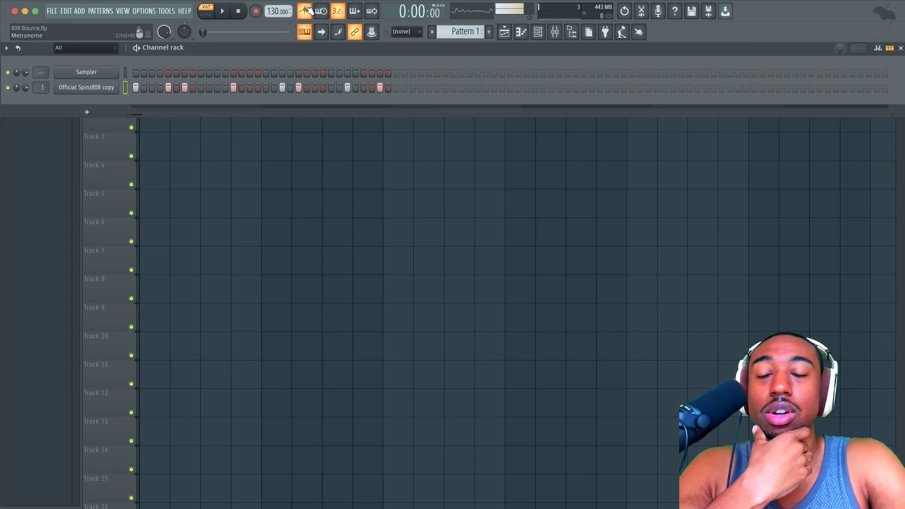
key(space)
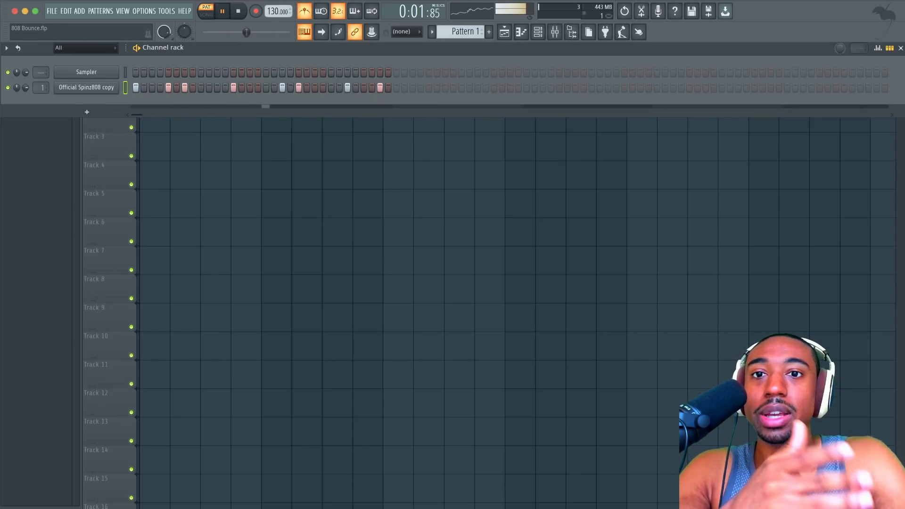
click(306, 11)
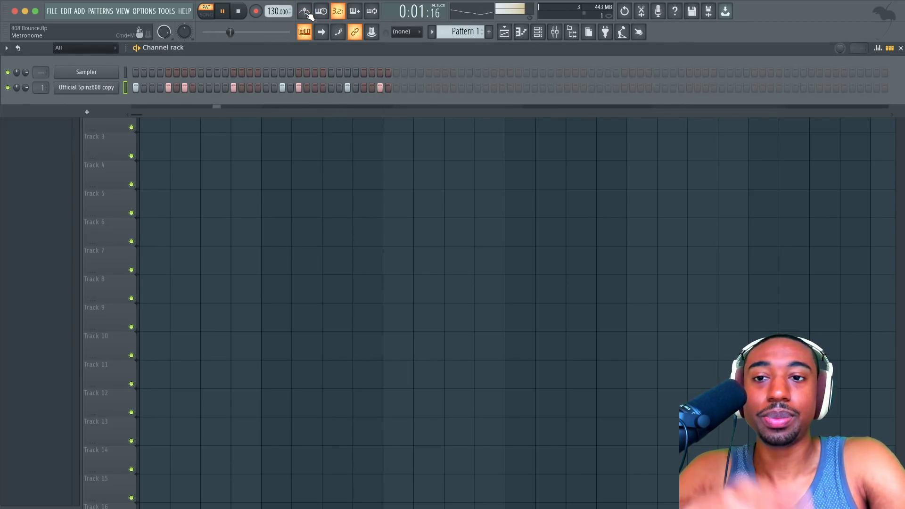
key(space)
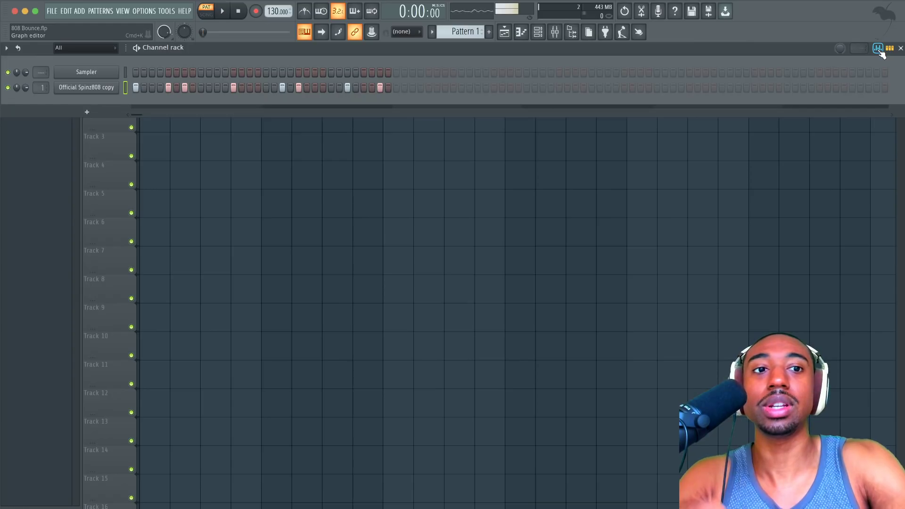
- In the channel rack's velocity graph, raise the second, fifth and last 808 notes to the other notes' level and play the pattern
click(879, 50)
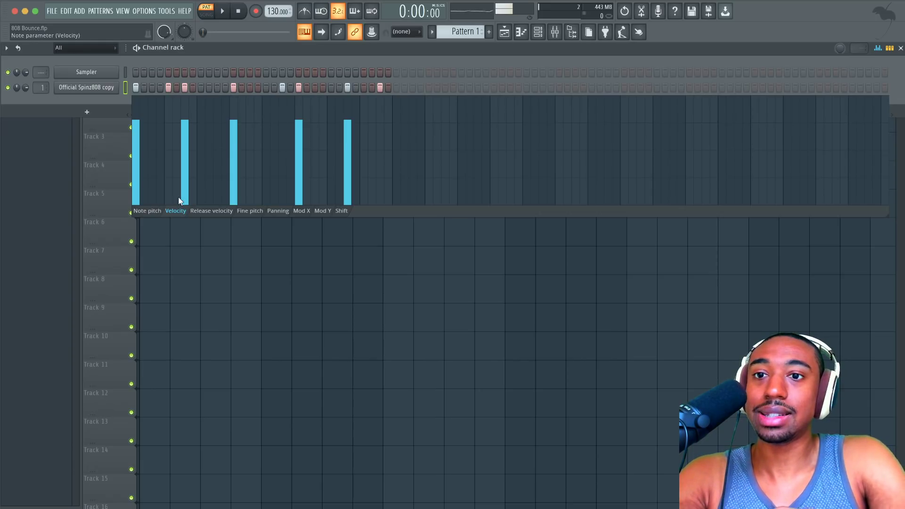
drag(171, 129, 166, 212)
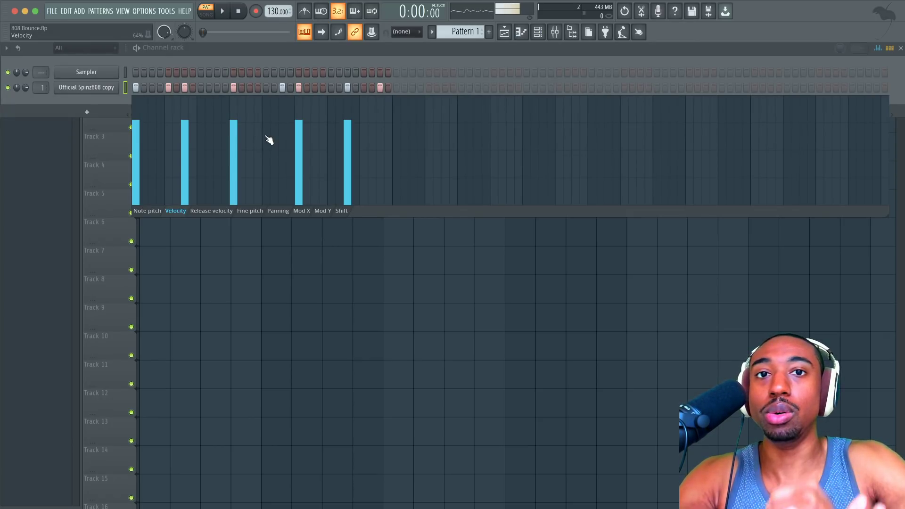
drag(173, 123, 378, 142)
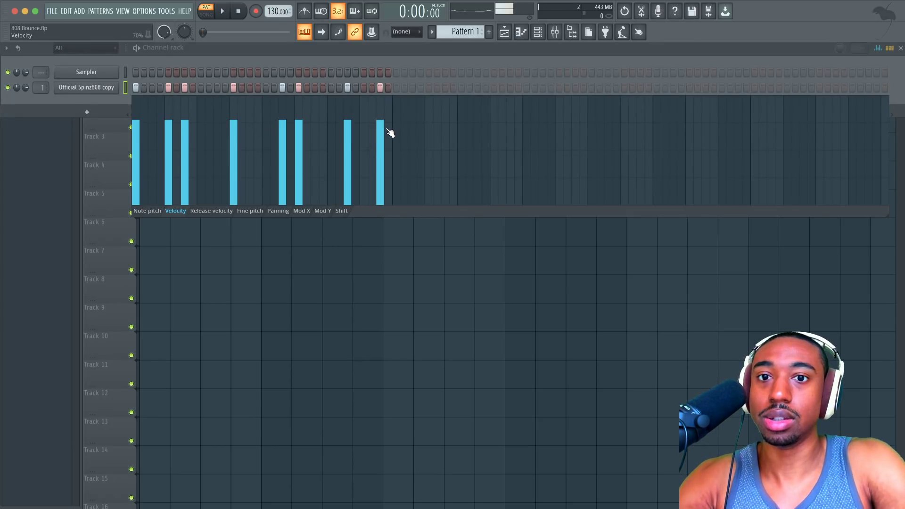
key(space)
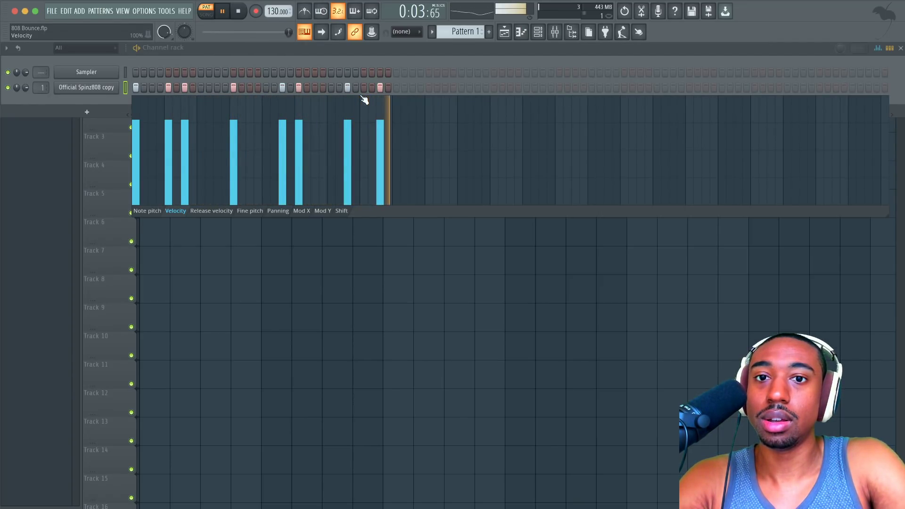
key(space)
- Lower the velocities of the second, fifth and last 808 notes to 0% and play the pattern
drag(170, 156, 165, 208)
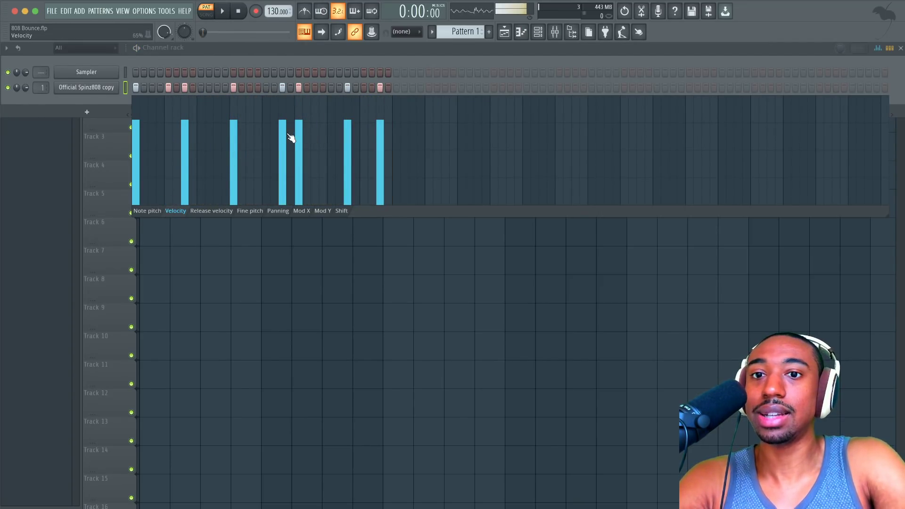
drag(291, 138, 288, 218)
drag(384, 160, 386, 219)
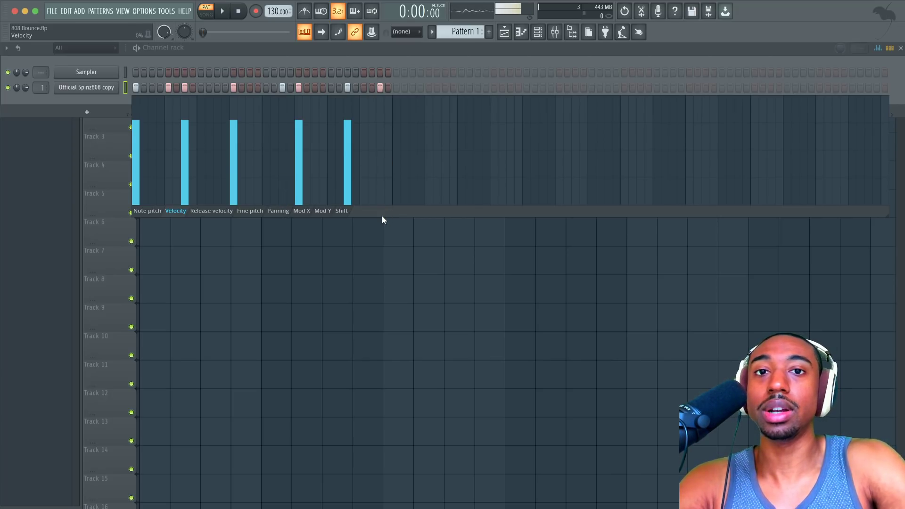
key(space)
key(space)
- Compare the 808's note pitch and velocity graphs, and play the pattern with the muted notes
click(150, 210)
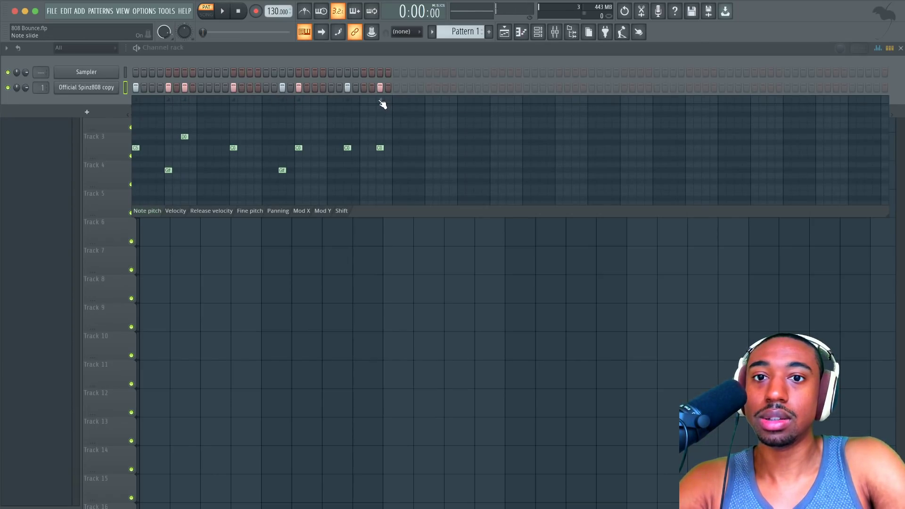
click(175, 212)
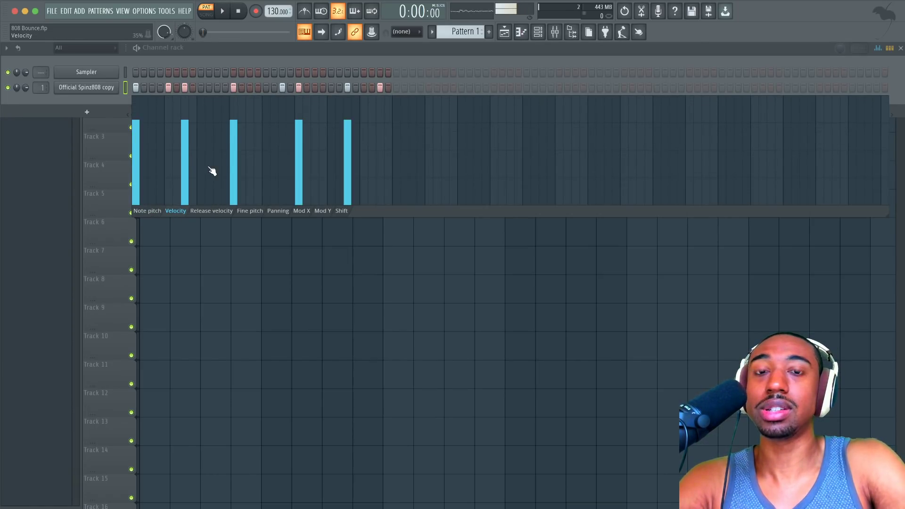
key(space)
key(space)
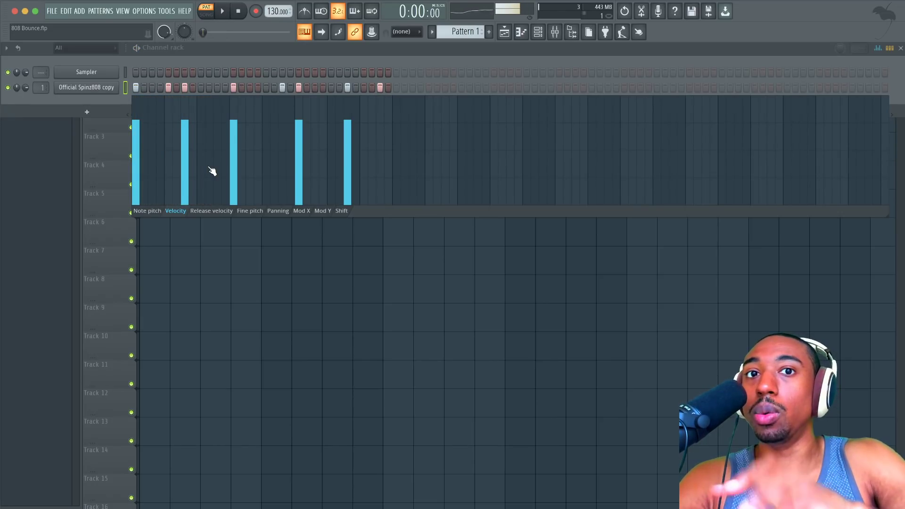
key(space)
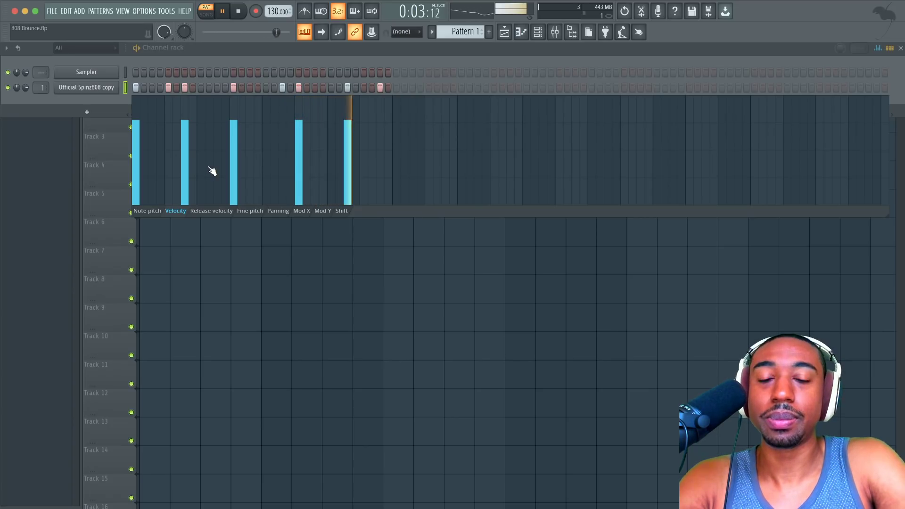
key(space)
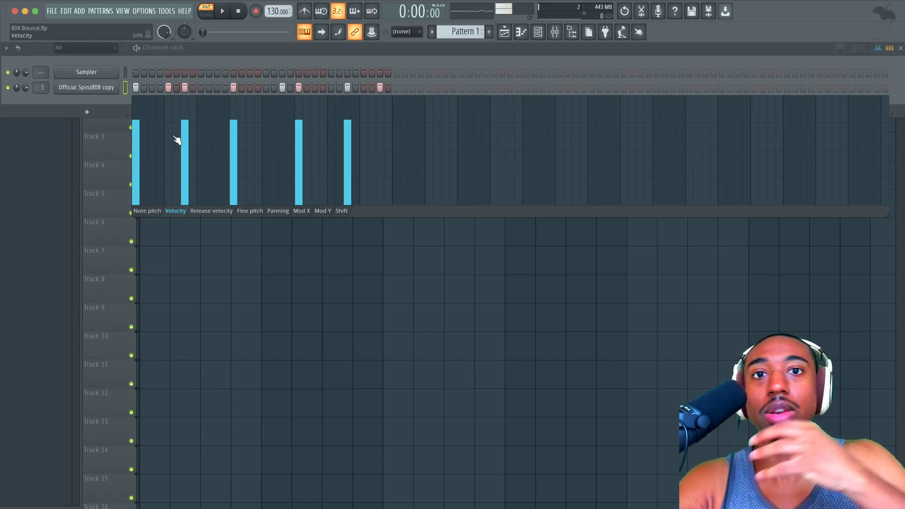
- In the note pitch graph, turn on note slide for the second, fifth and last 808 notes and play the pattern
click(153, 210)
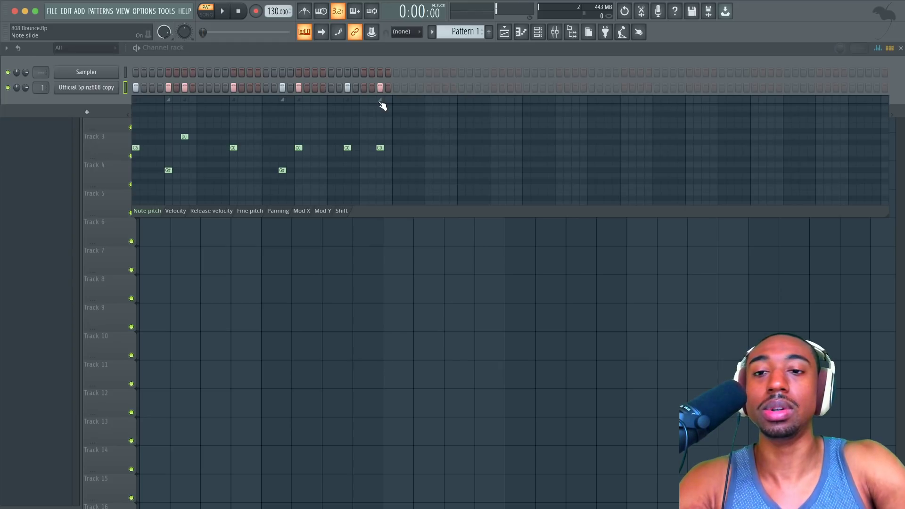
key(space)
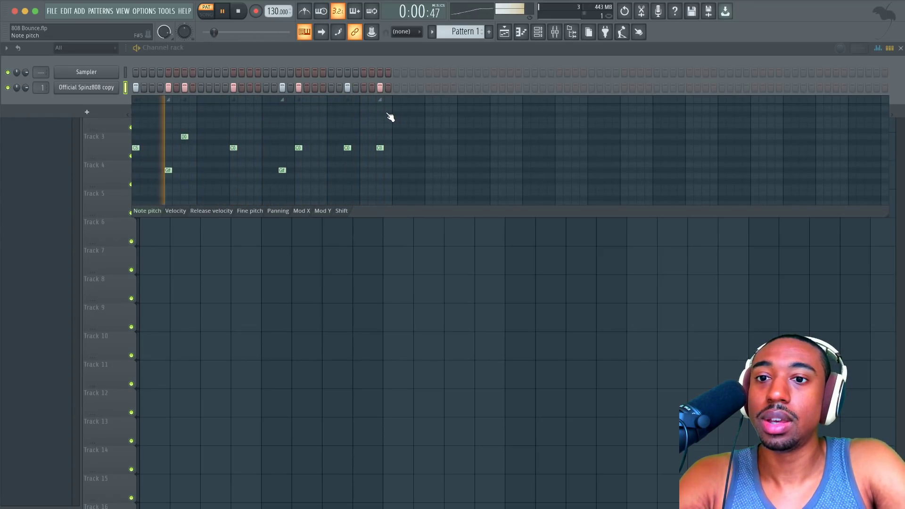
key(space)
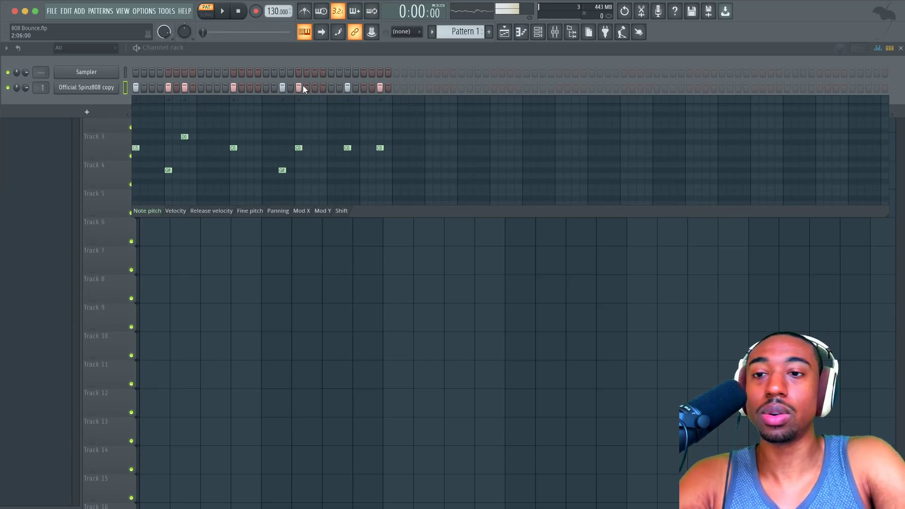
- Open the 808 channel in the piano roll and lengthen the two G#4 notes and the last C5 note to one step
right_click(117, 87)
click(133, 88)
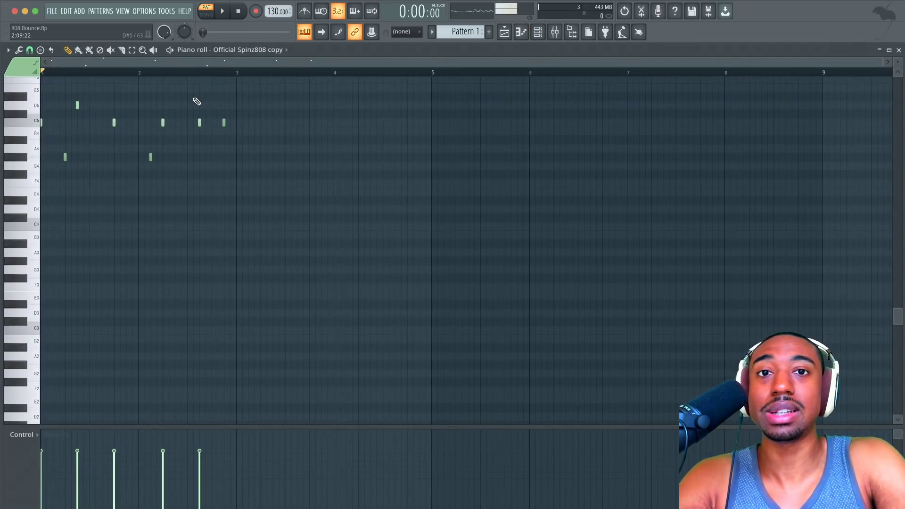
drag(65, 170, 46, 161)
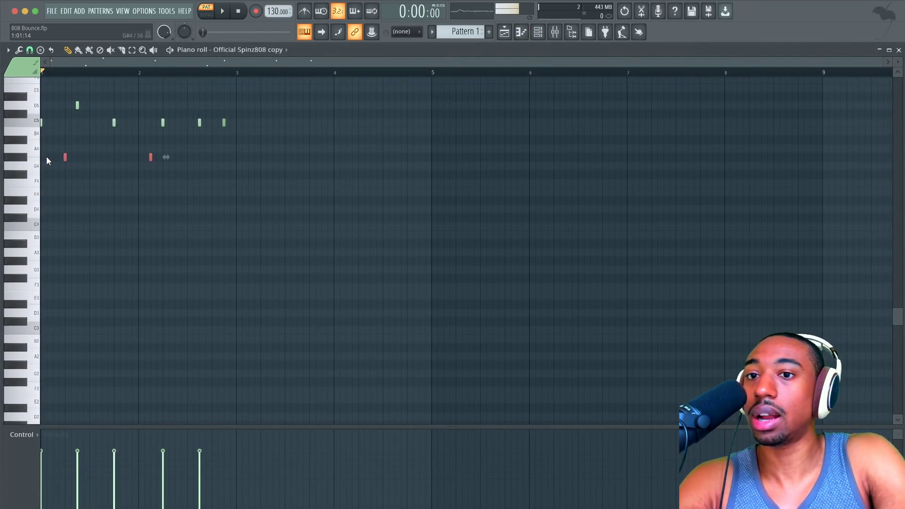
scroll(159, 176, up, 3)
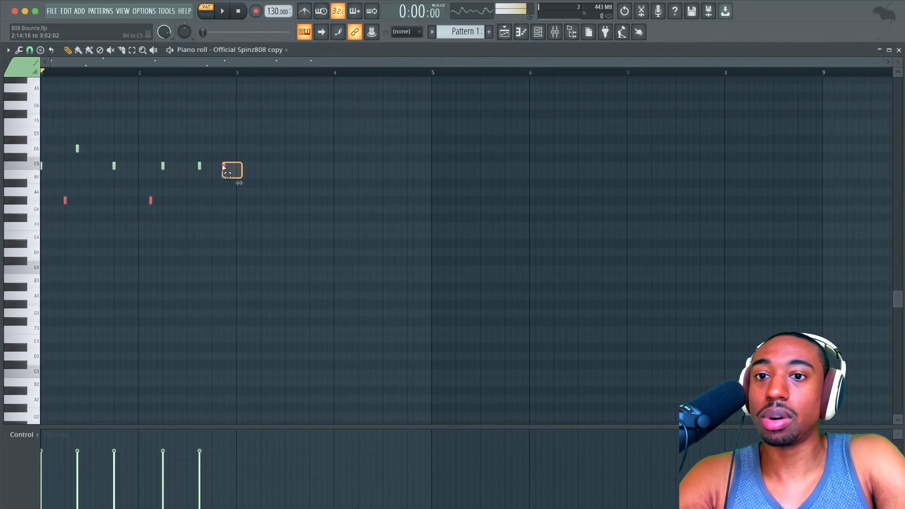
drag(225, 165, 229, 165)
right_click(204, 207)
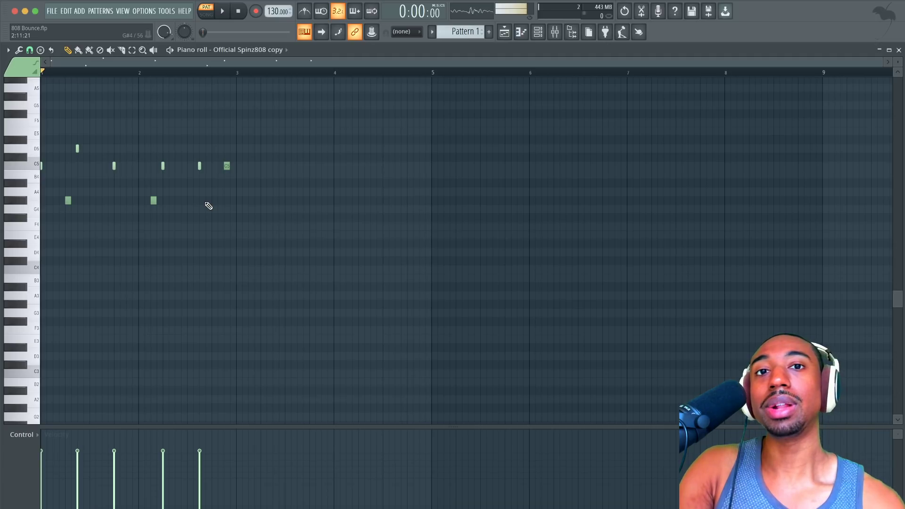
- Turn on the slide property for both G#4 notes and the last C5 note
double_click(68, 200)
click(400, 250)
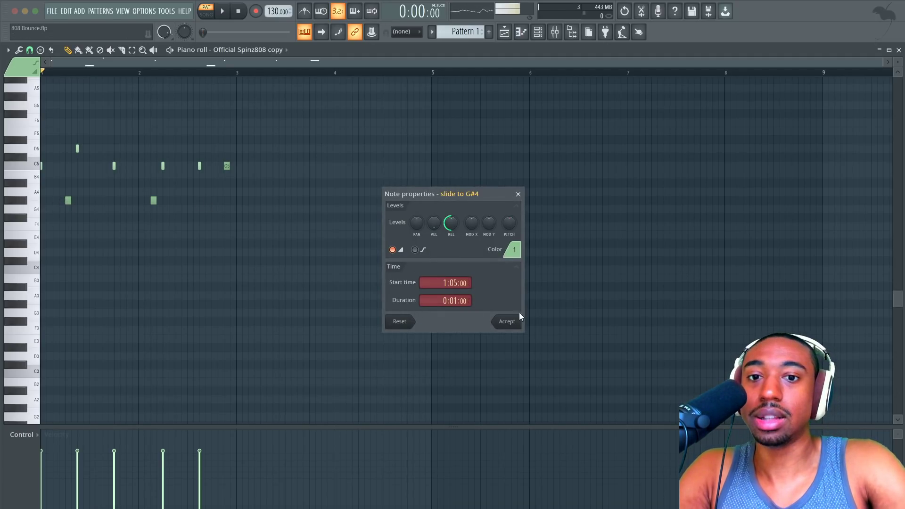
click(507, 321)
double_click(153, 200)
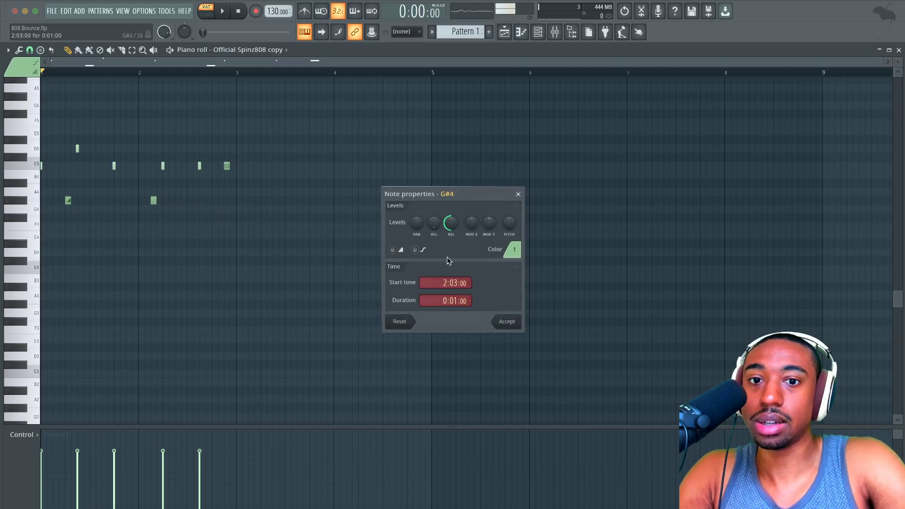
click(400, 250)
click(504, 321)
double_click(227, 166)
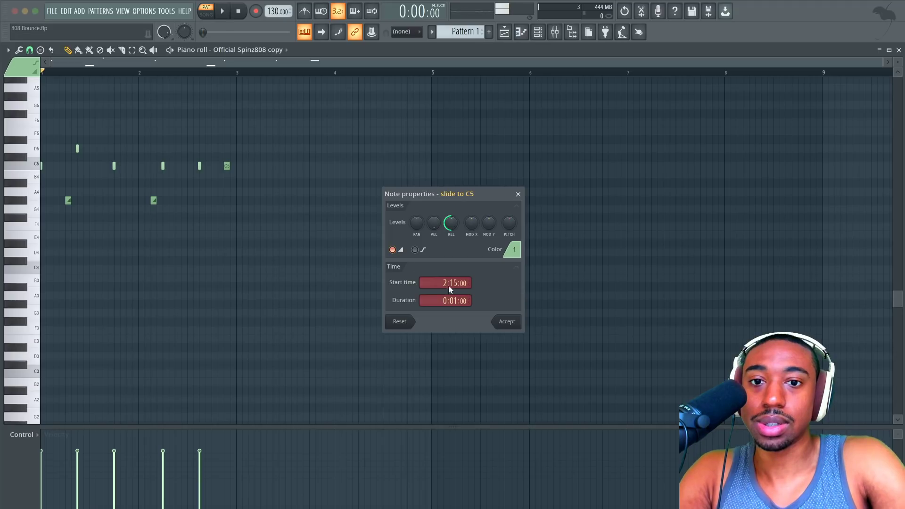
click(507, 322)
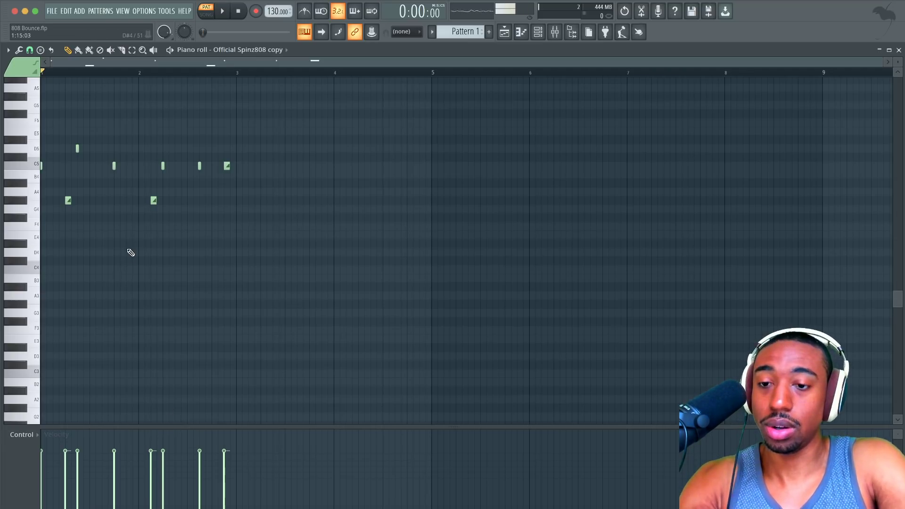
- Play the pattern to hear the three slide notes in the piano roll
mouse_move(453, 426)
mouse_down()
mouse_move(453, 508)
mouse_move(435, 508)
mouse_move(448, 420)
mouse_up()
key(space)
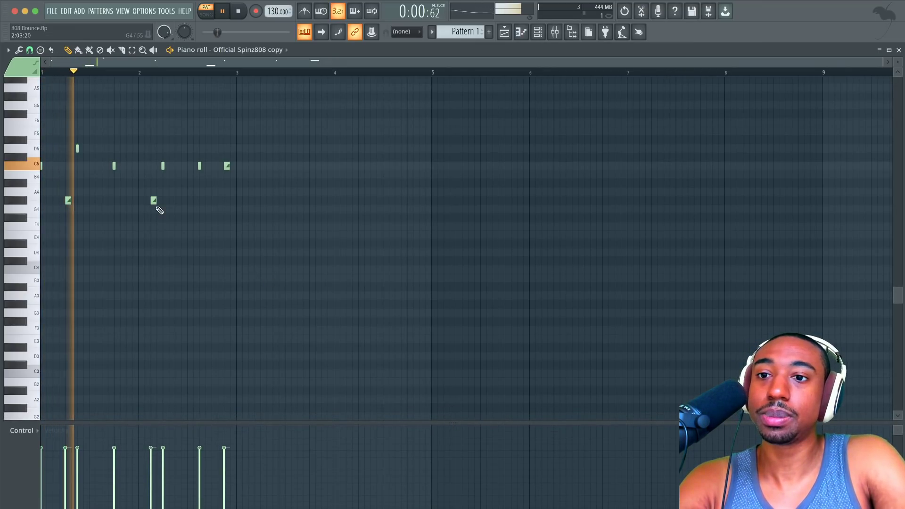
key(space)
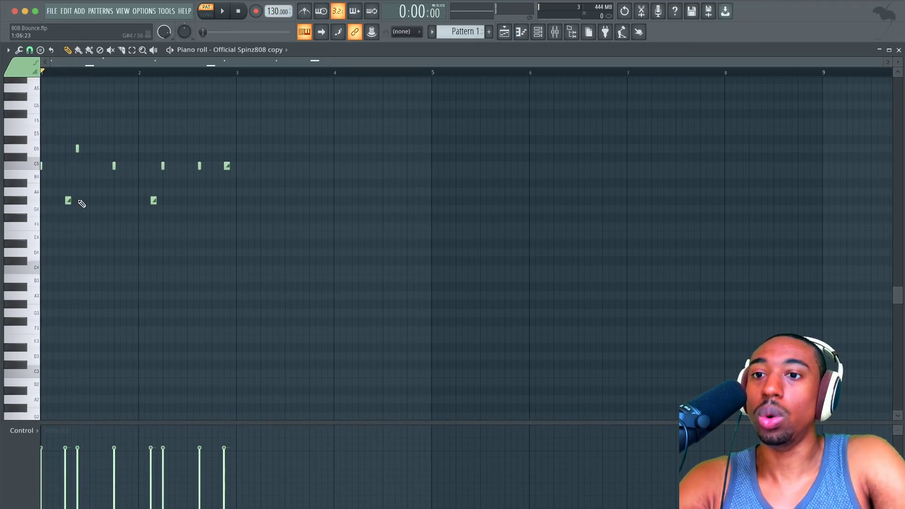
- Move both G#4 slide notes and the last C5 slide note one step later, and play the pattern
ctrl+scroll(75, 202, up, 4)
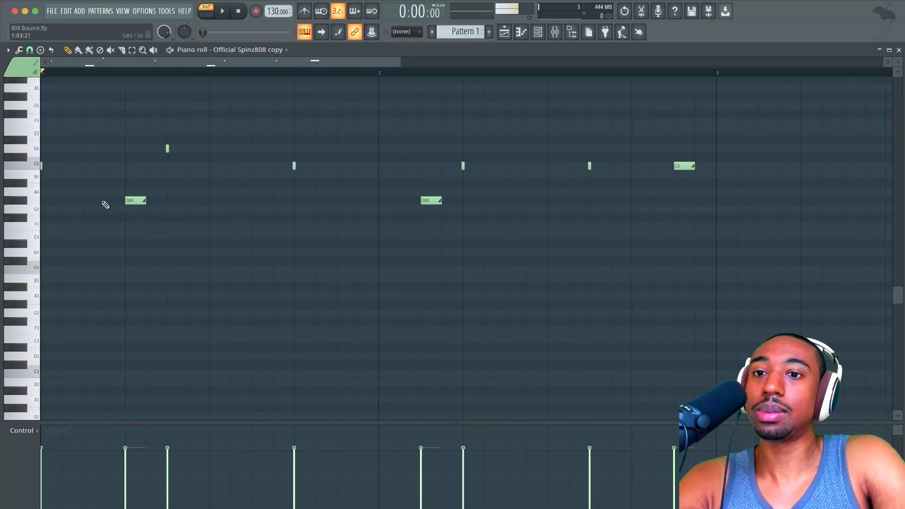
ctrl+scroll(105, 204, down, 1)
click(114, 200)
drag(114, 200, 131, 200)
drag(347, 200, 364, 200)
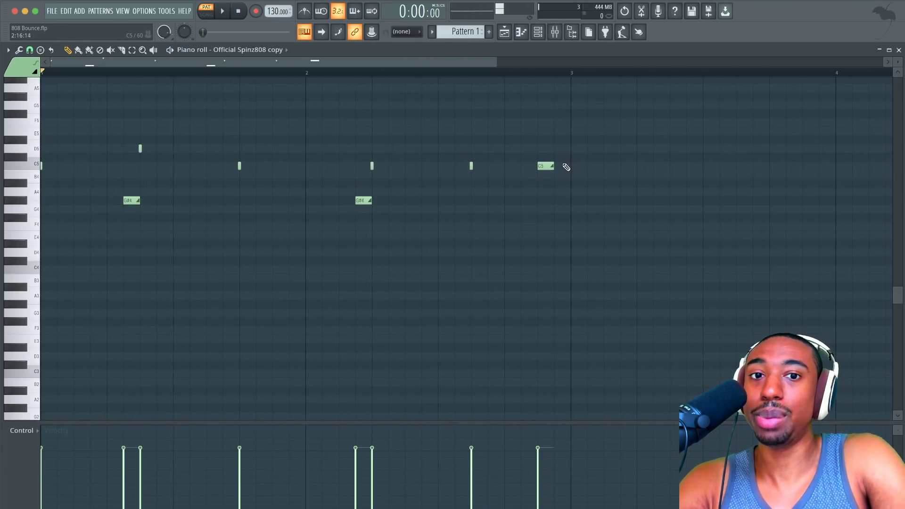
drag(547, 166, 564, 166)
key(space)
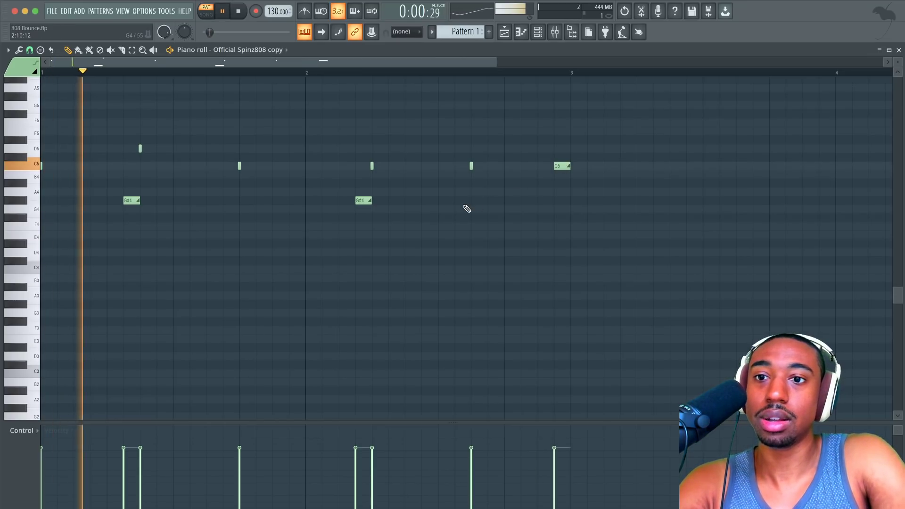
key(space)
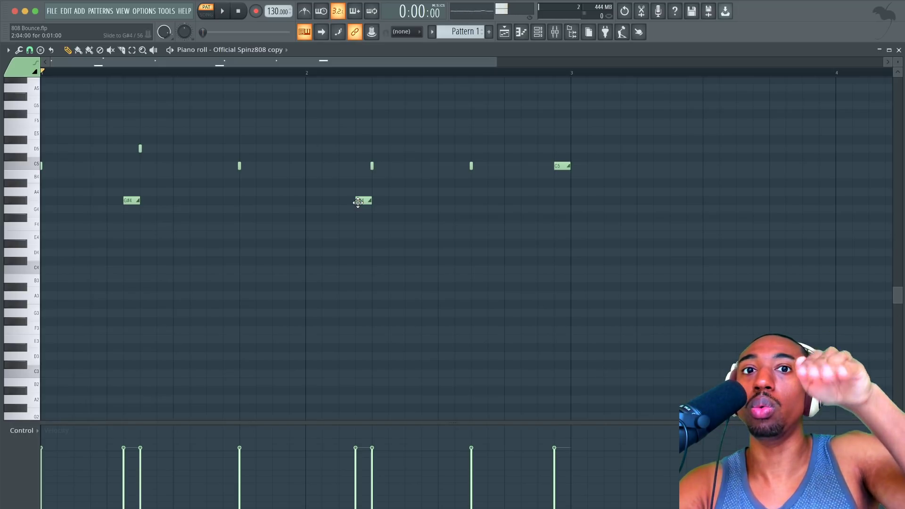
- Select the first G#4 slide note and play the pattern to hear the current slide timing
ctrl+click(131, 201)
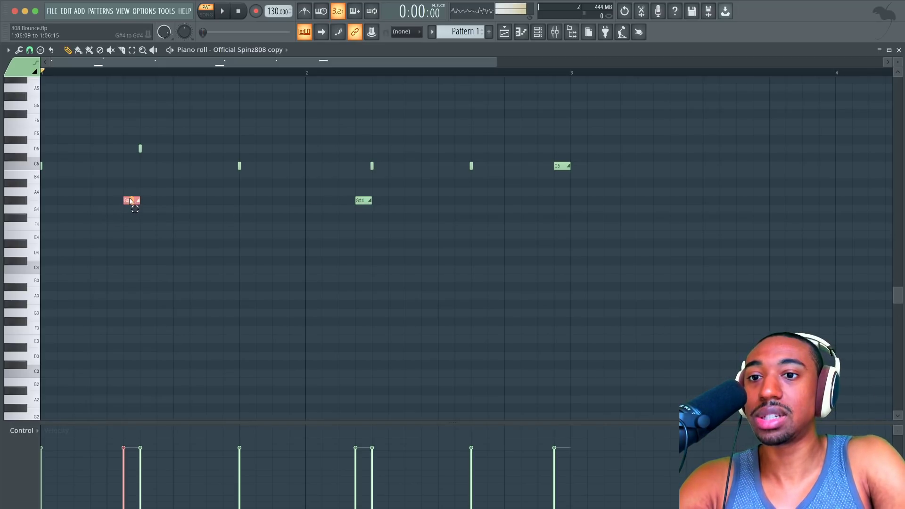
ctrl+click(41, 166)
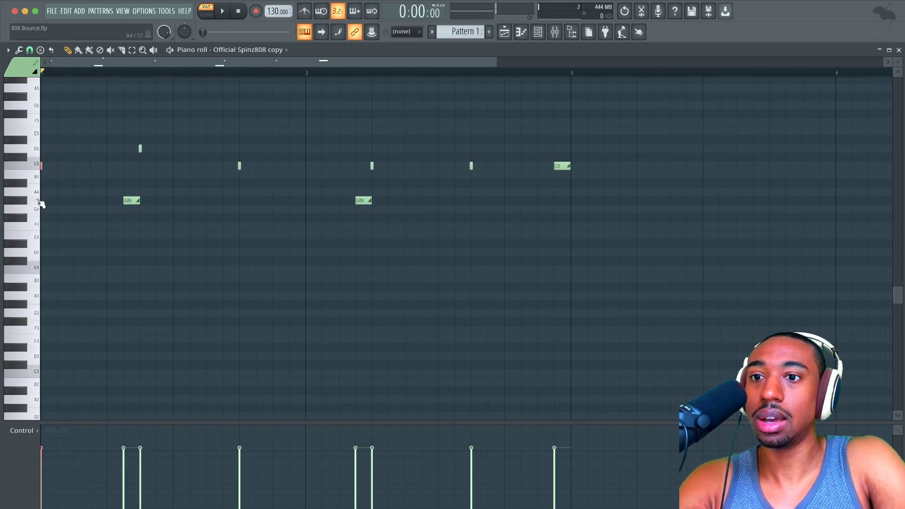
ctrl+click(137, 201)
key(space)
scroll(186, 201, down, 1)
scroll(186, 201, down, 2)
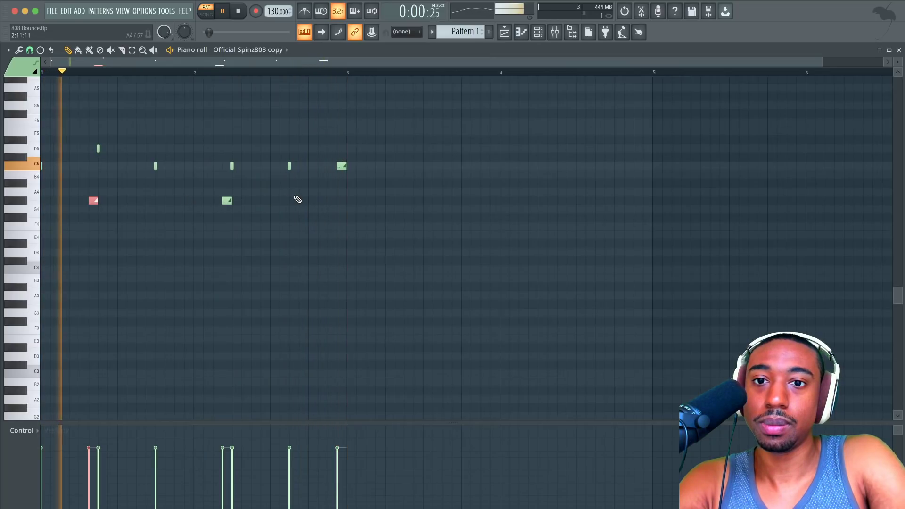
key(space)
- Start both G#4 slide notes and the last C5 slide note one step earlier, lengthening each to two steps
drag(92, 200, 95, 201)
key(space)
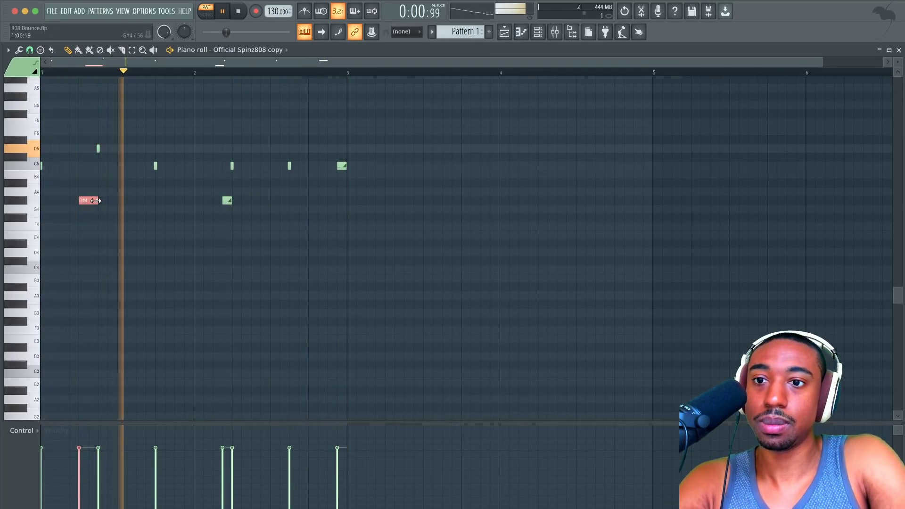
drag(226, 200, 218, 201)
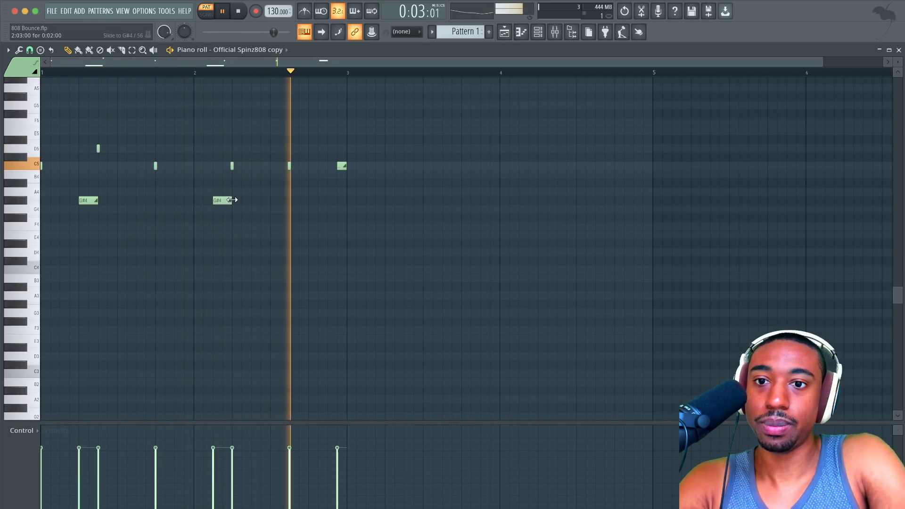
mouse_move(342, 166)
mouse_down()
mouse_move(333, 166)
mouse_move(348, 166)
mouse_up()
- Select both G#4 slide notes and the last C5 slide note, and transpose them down one octave
super+click(343, 168)
super+click(229, 201)
super+click(88, 201)
key(super+Down)
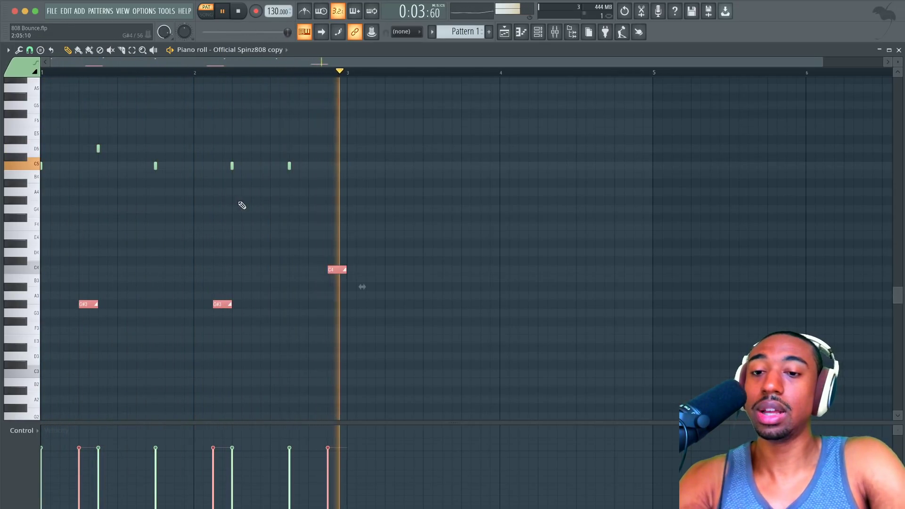
- Play the pattern with the lowered slide notes, check the channel rack, and deselect all notes
click(539, 34)
key(space)
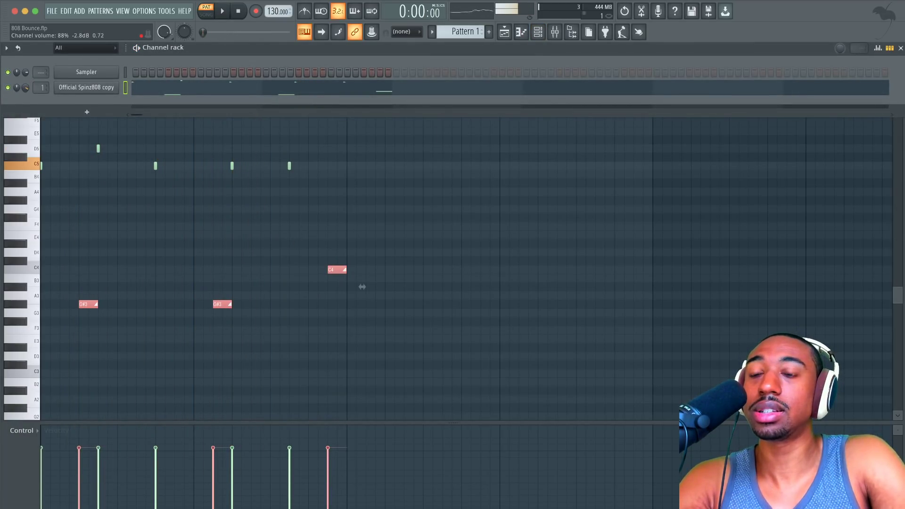
key(space)
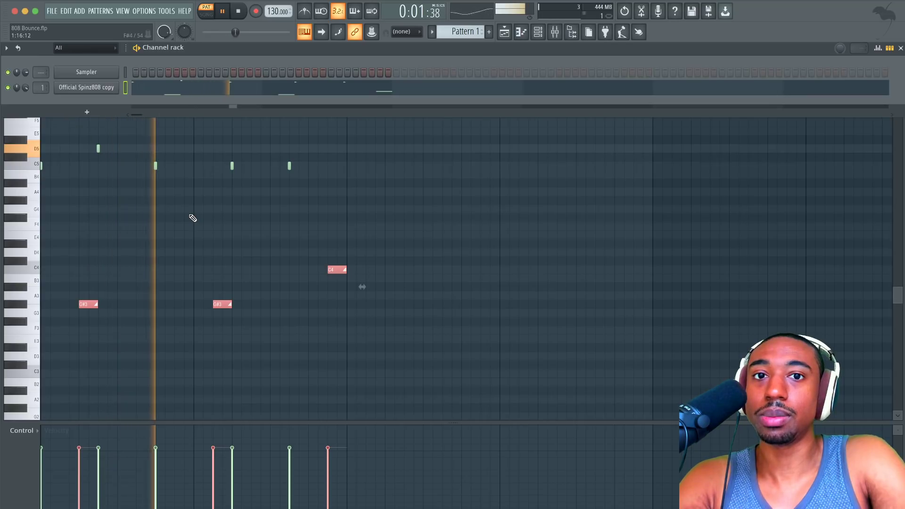
super+click(468, 158)
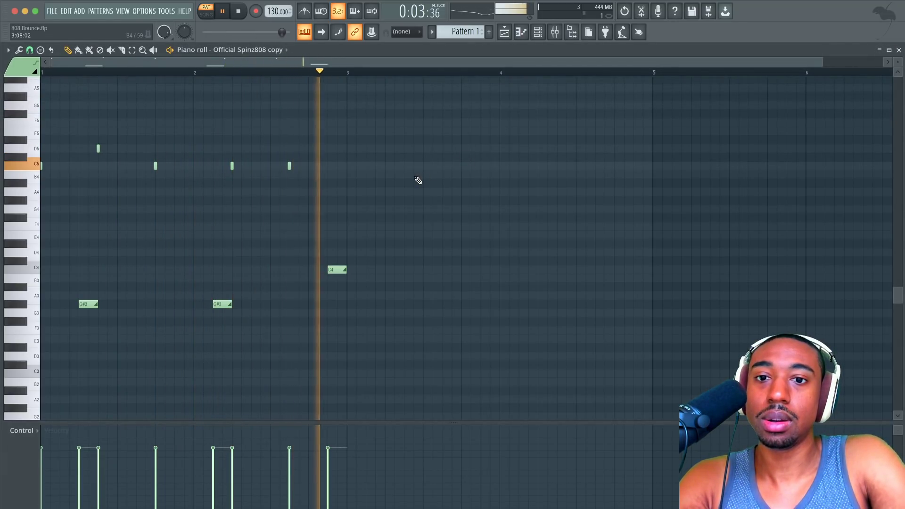
key(space)
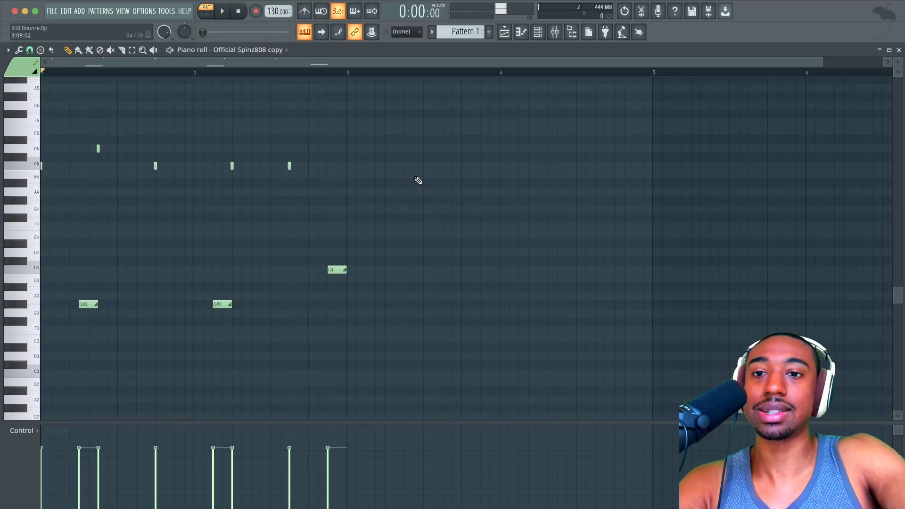
- Transpose every note in the 808 pattern up one octave while the pattern plays
key(space)
key(super+Up)
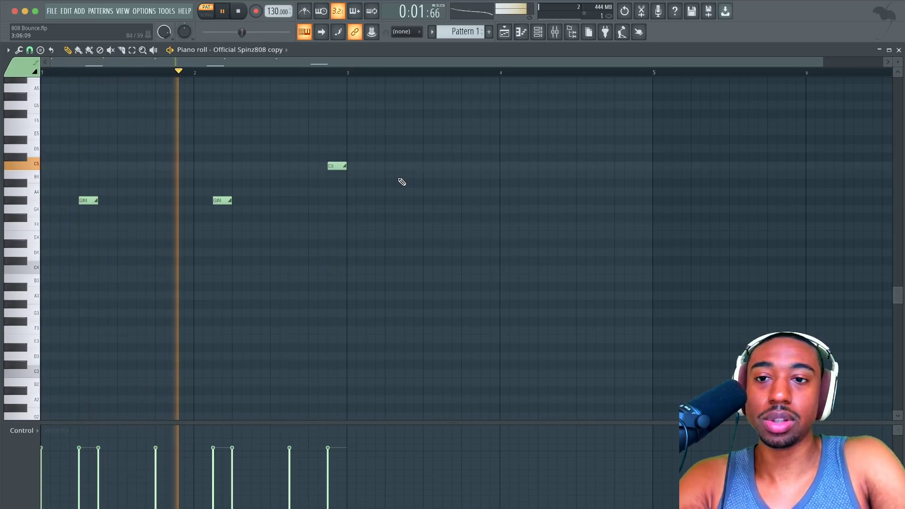
scroll(399, 178, up, 5)
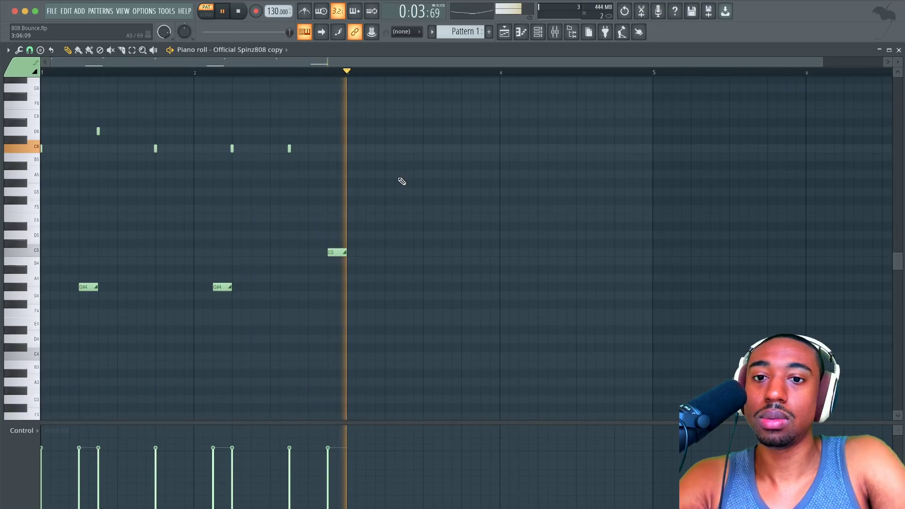
- Lower the short D6 note in the first bar by one semitone to C#6 and play the pattern
drag(105, 140, 93, 131)
key(shift+Down)
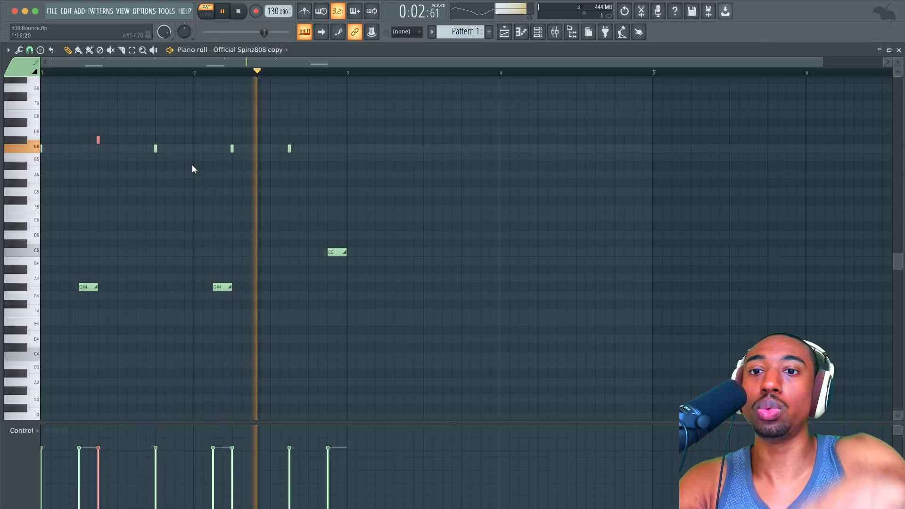
key(space)
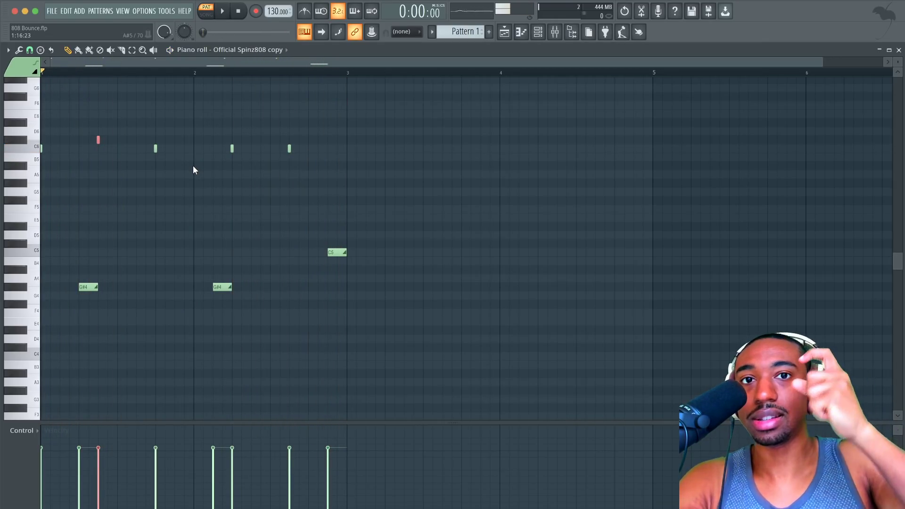
key(space)
key(space)
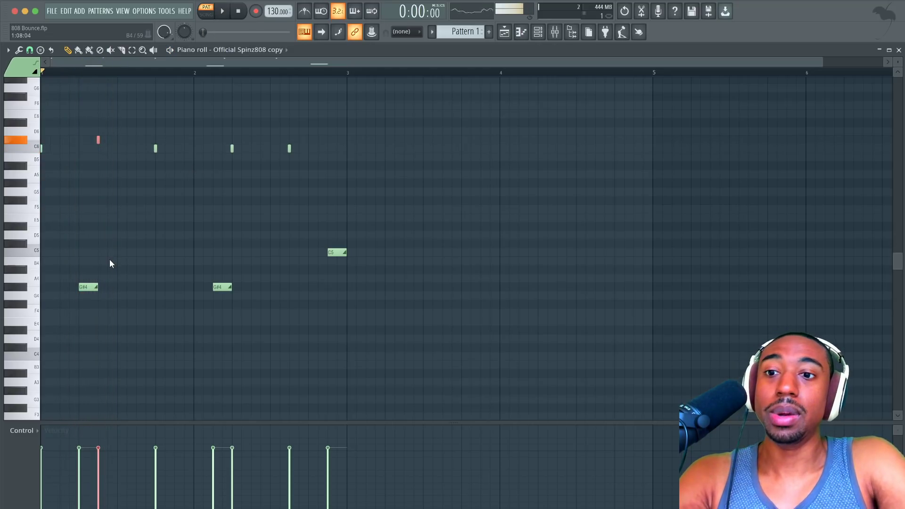
- Split the first G#4 slide note into two one-step notes and turn off slide for the second half
click(92, 287)
double_click(93, 287)
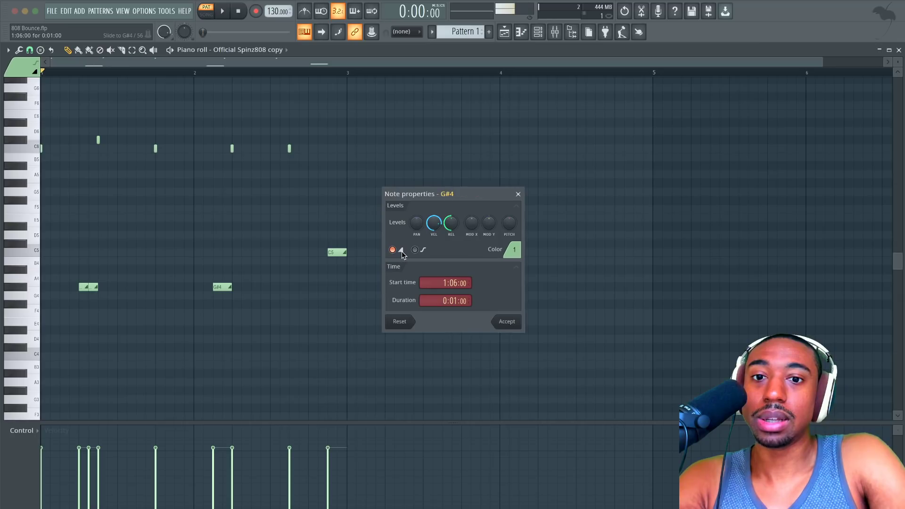
click(508, 322)
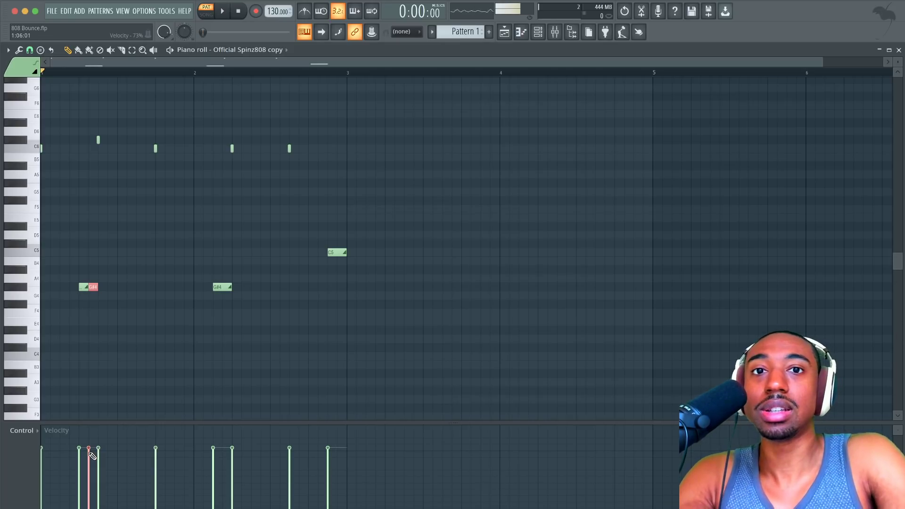
double_click(93, 287)
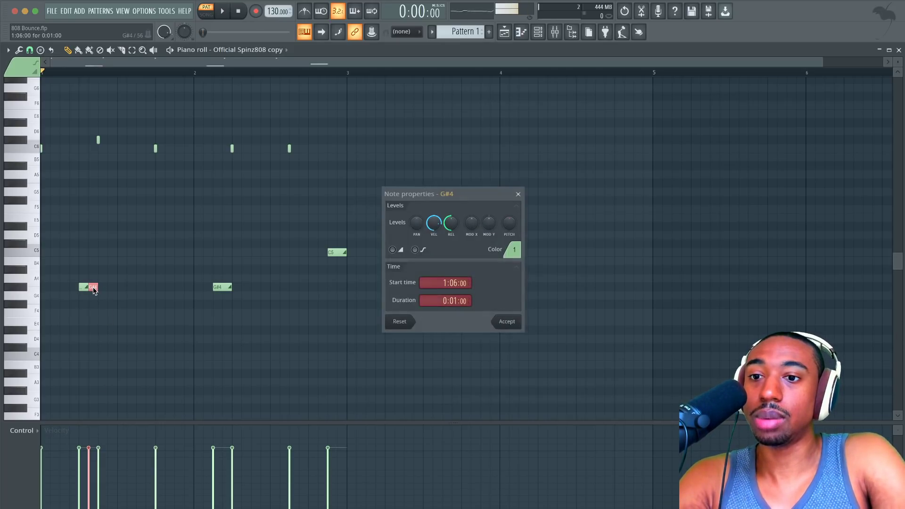
click(508, 319)
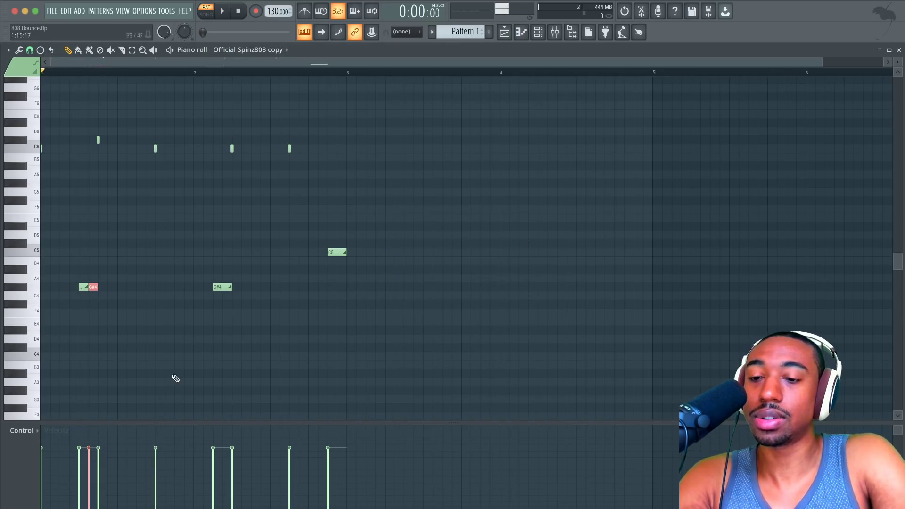
- Mute the second half of the first G#4 note and play the pattern
key(space)
key(space)
drag(92, 275, 92, 303)
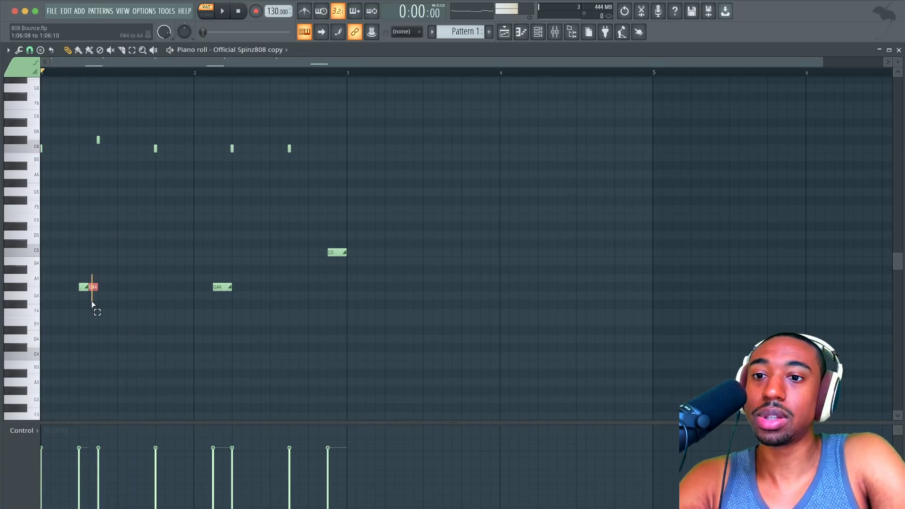
key(space)
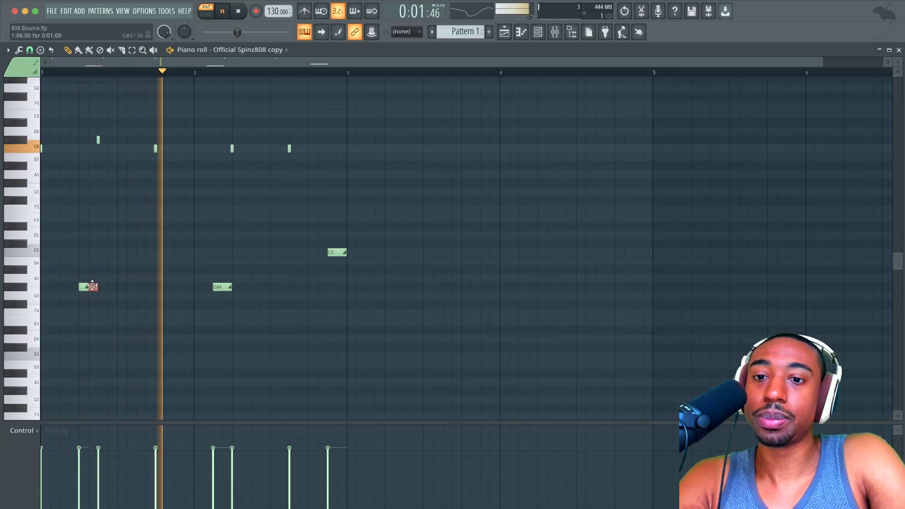
- Turn the second G#4 and the last C5 into a one-step slide note followed by a one-step muted note each
right_click(217, 286)
click(217, 287)
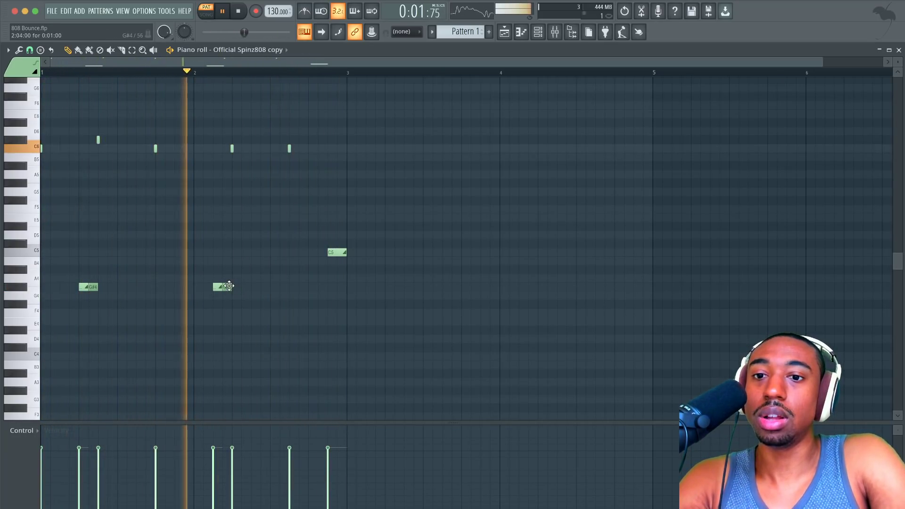
drag(345, 252, 347, 252)
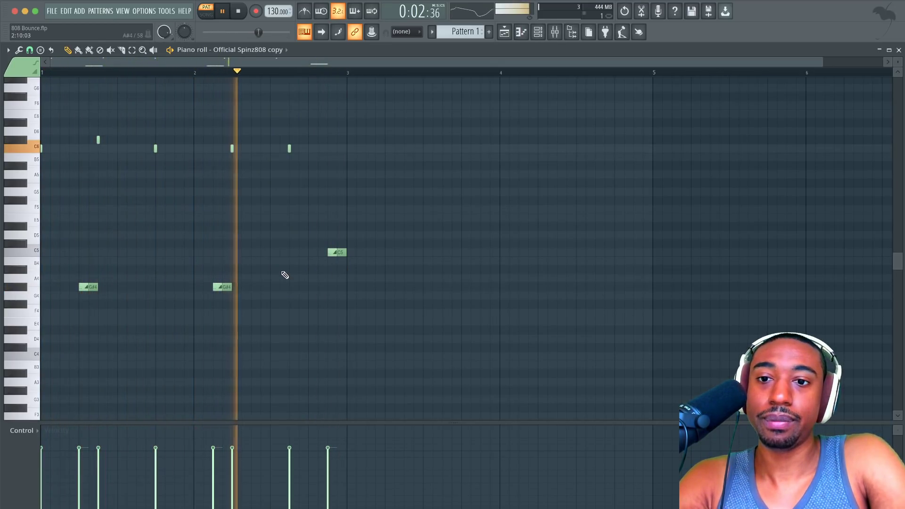
key(space)
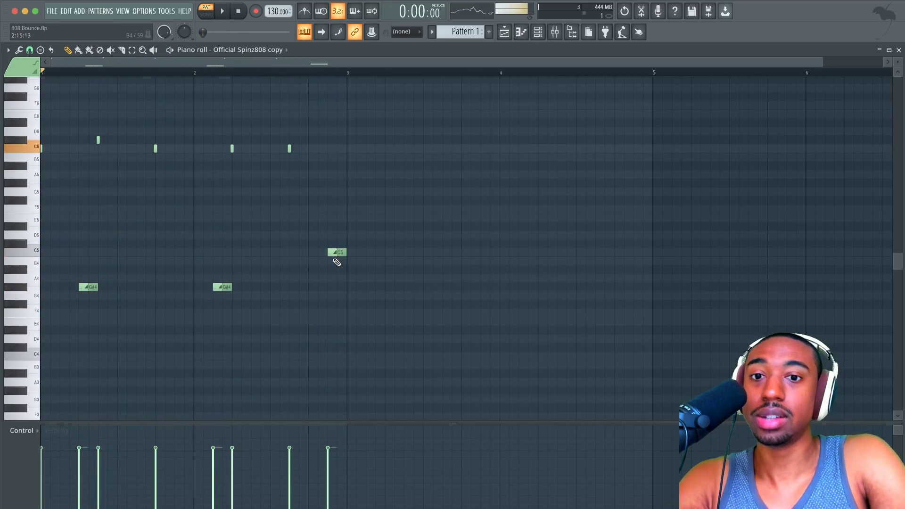
scroll(336, 261, up, 3)
click(336, 255)
scroll(336, 257, down, 3)
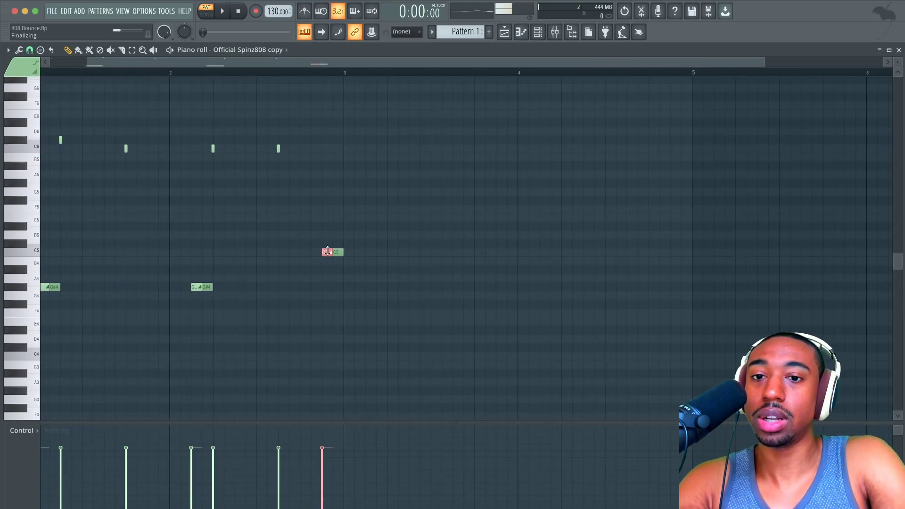
key(alt+a)
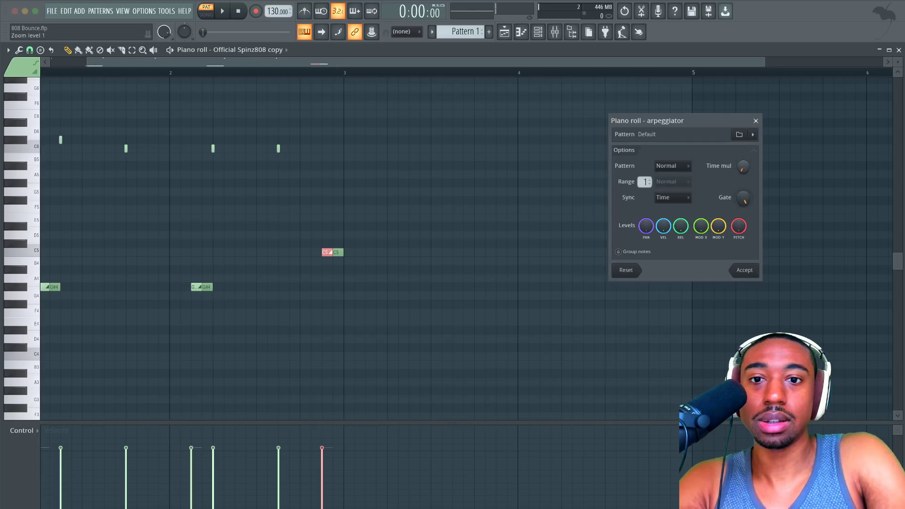
click(757, 121)
- Turn off the slide property for the first half of the last C5 note
scroll(328, 276, up, 4)
double_click(337, 252)
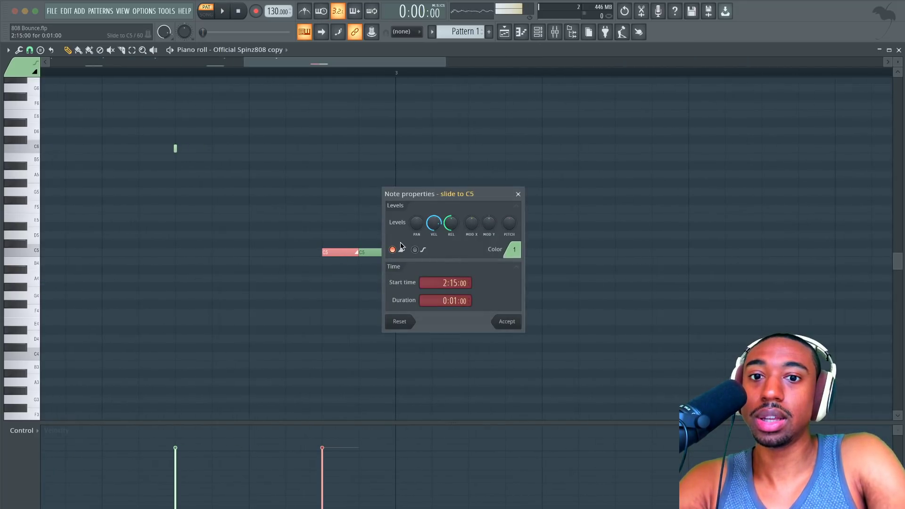
click(505, 322)
- Try chopping the first half of the last C5 note into short repeats with the arpeggiator
scroll(339, 259, down, 2)
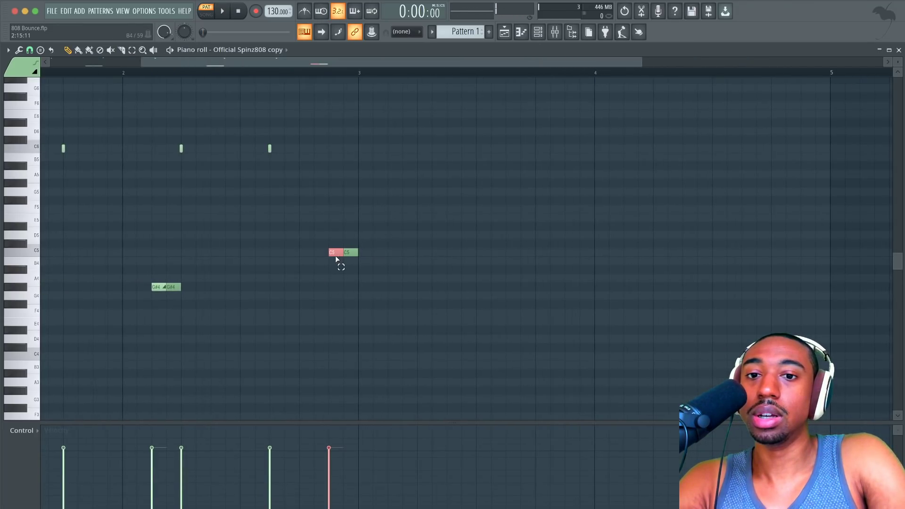
key(alt+a)
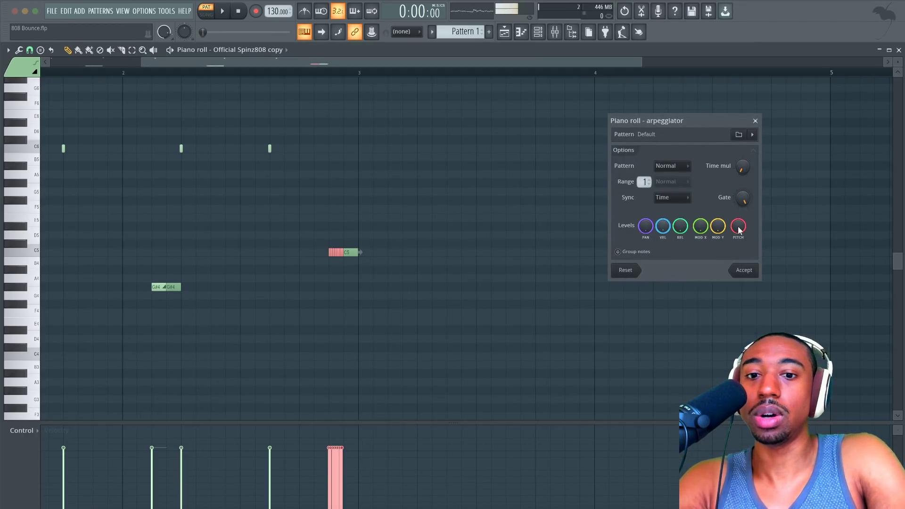
click(745, 270)
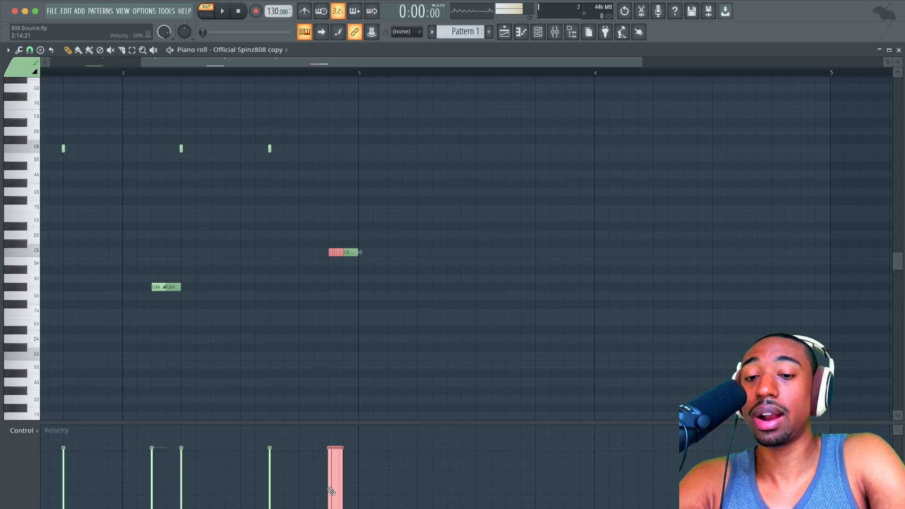
- Try a rising velocity ramp on the chopped C5 repeats with playback, and undo the ramp and the chop
drag(338, 490, 356, 467)
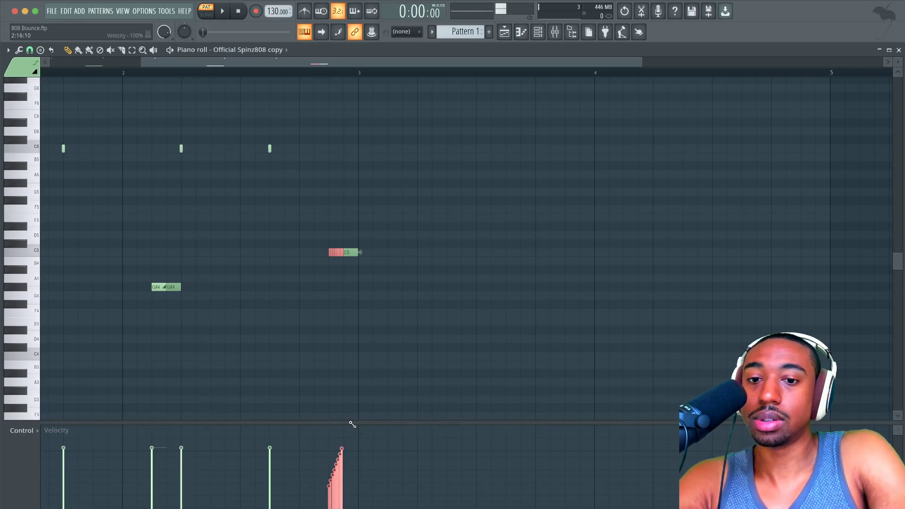
key(space)
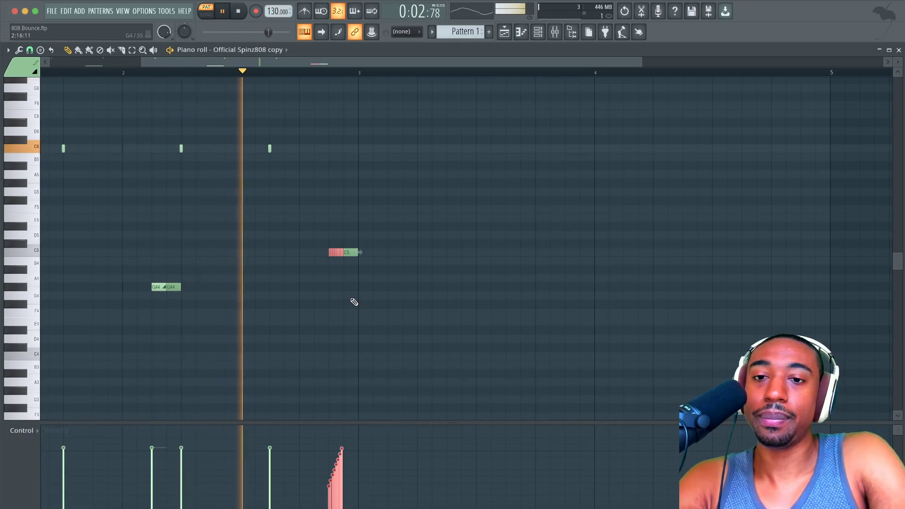
key(space)
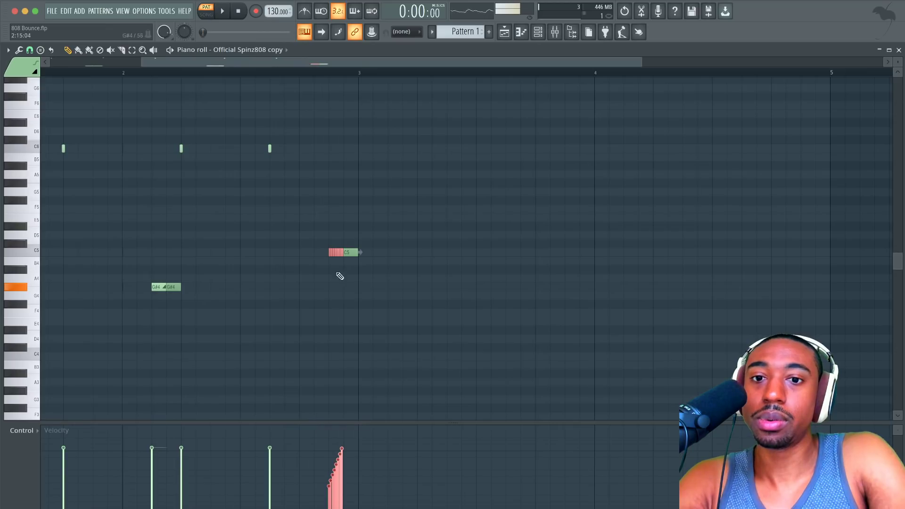
key(ctrl+z)
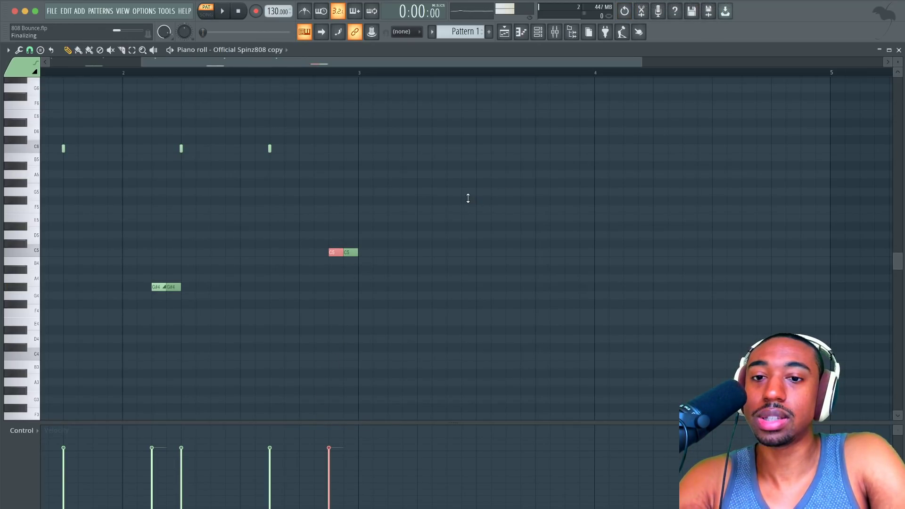
- Adjust the arpeggiator's time multiplier to chop the first half of the last C5 note into four equal repeats
key(alt+a)
mouse_move(743, 166)
mouse_down()
mouse_move(743, 147)
mouse_move(742, 167)
mouse_up()
click(742, 269)
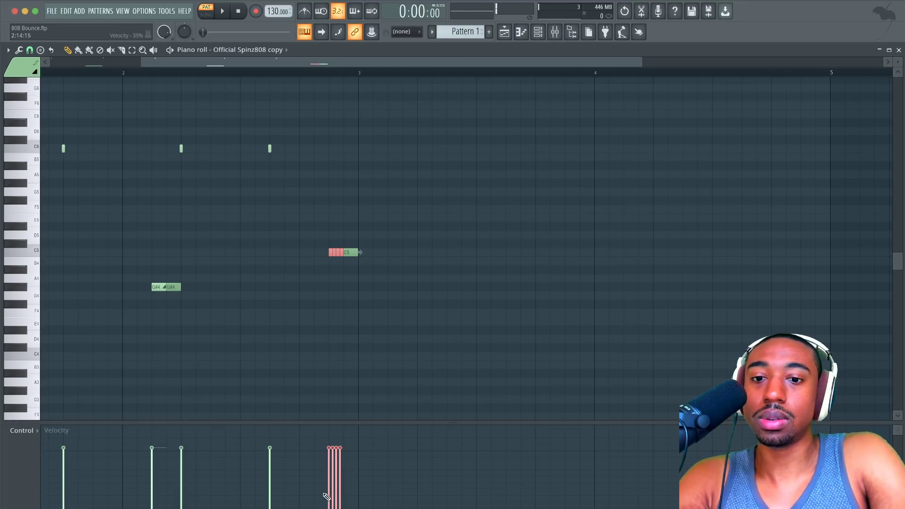
- Try a rising velocity ramp across the four chopped C5 repeats and play the pattern
drag(327, 496, 364, 421)
key(space)
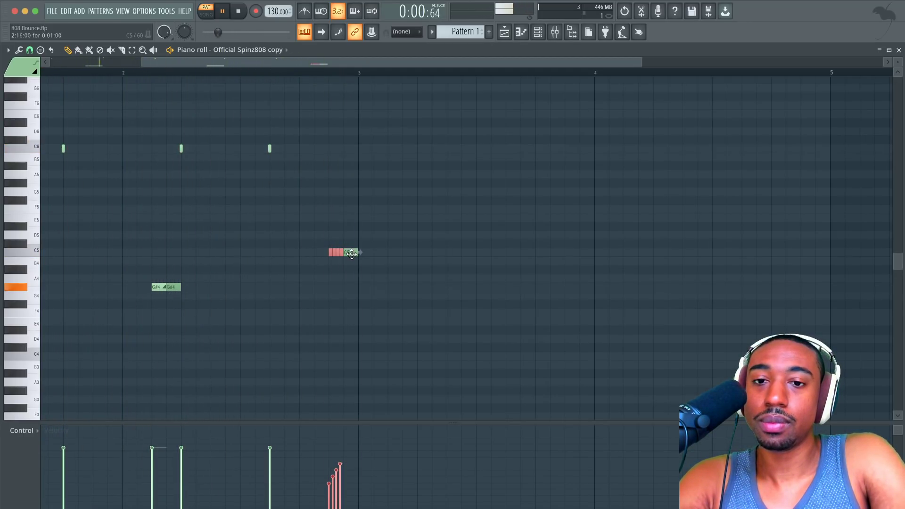
key(space)
- Replace the second half of the last C5 note with a copy of the four repeats, and ramp all eight velocities upward
drag(346, 253, 332, 252)
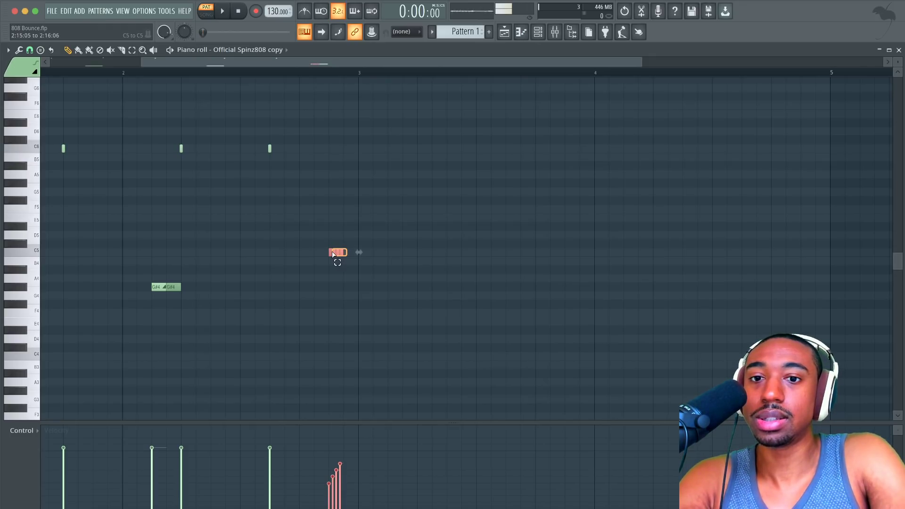
key(ctrl+b)
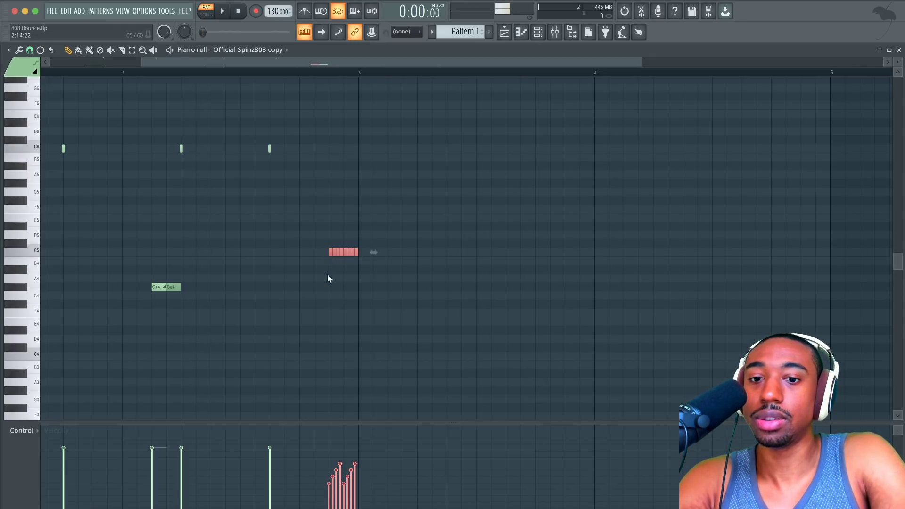
mouse_move(326, 502)
mouse_down()
mouse_move(378, 436)
mouse_move(366, 432)
mouse_up()
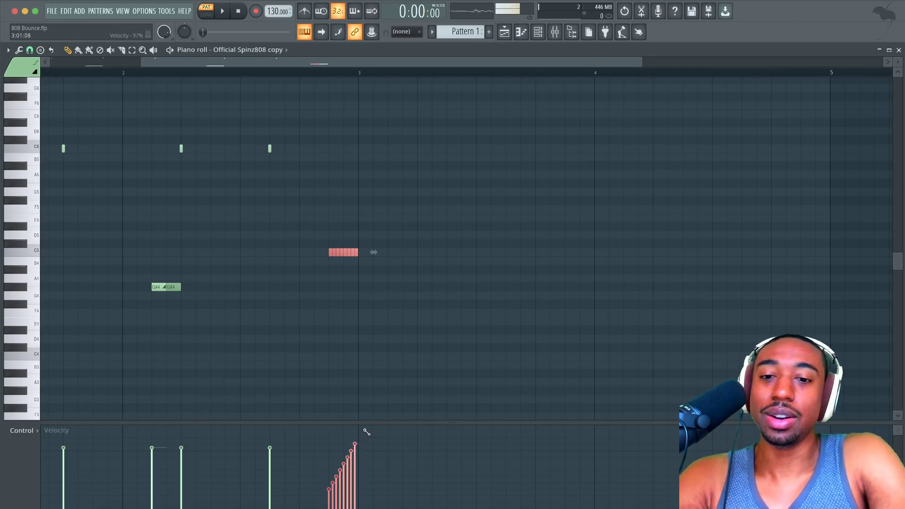
mouse_move(327, 499)
mouse_down()
mouse_move(354, 436)
mouse_move(356, 444)
mouse_up()
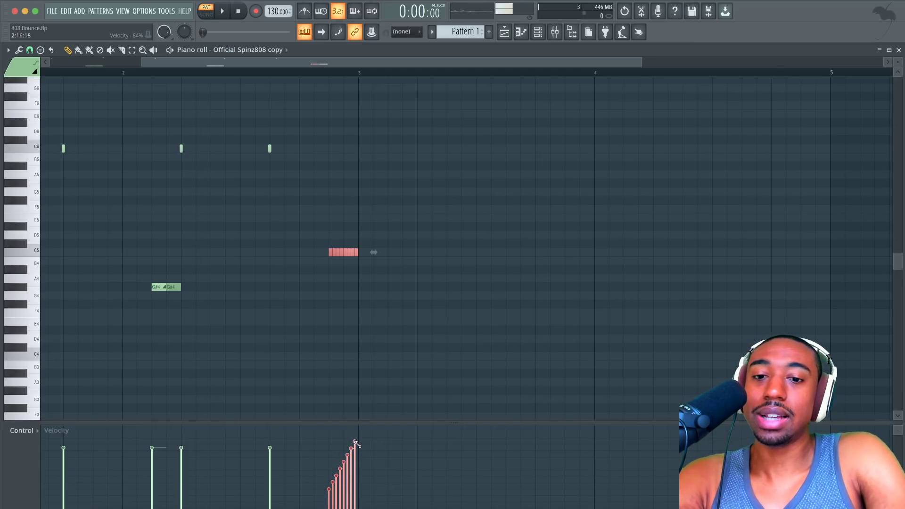
key(ctrl+d)
- Transpose all the 808 notes down one octave during playback of the full pattern
key(space)
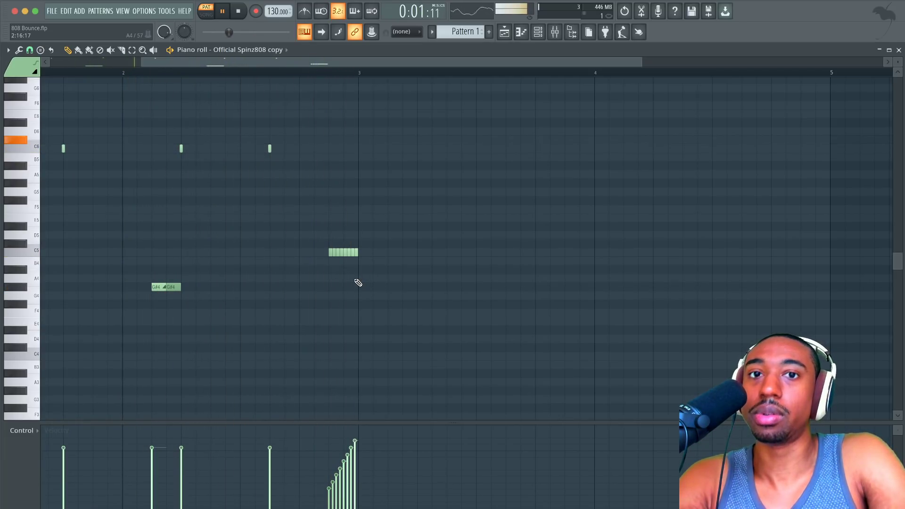
scroll(358, 278, down, 2)
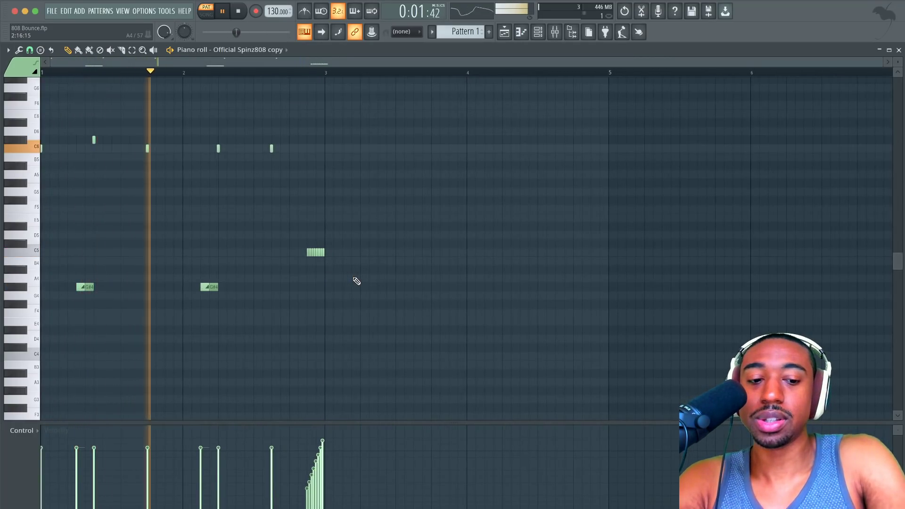
key(ctrl+Down)
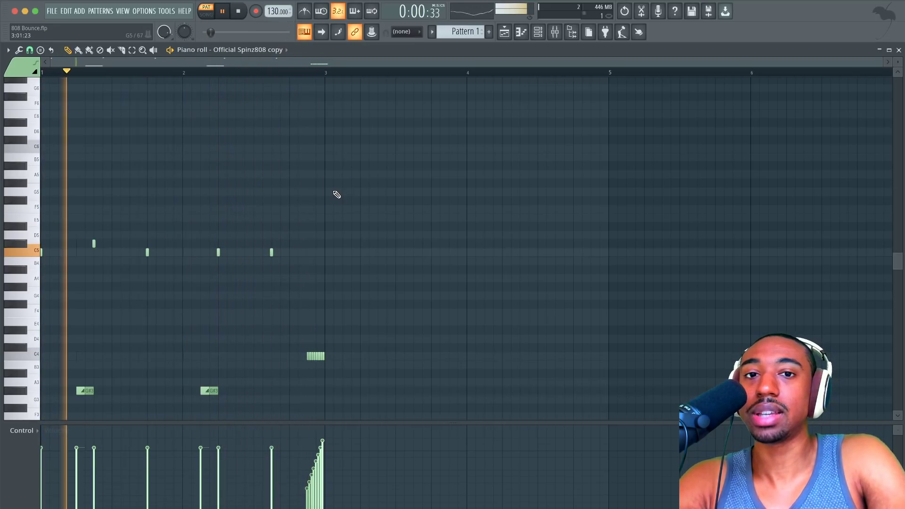
key(space)
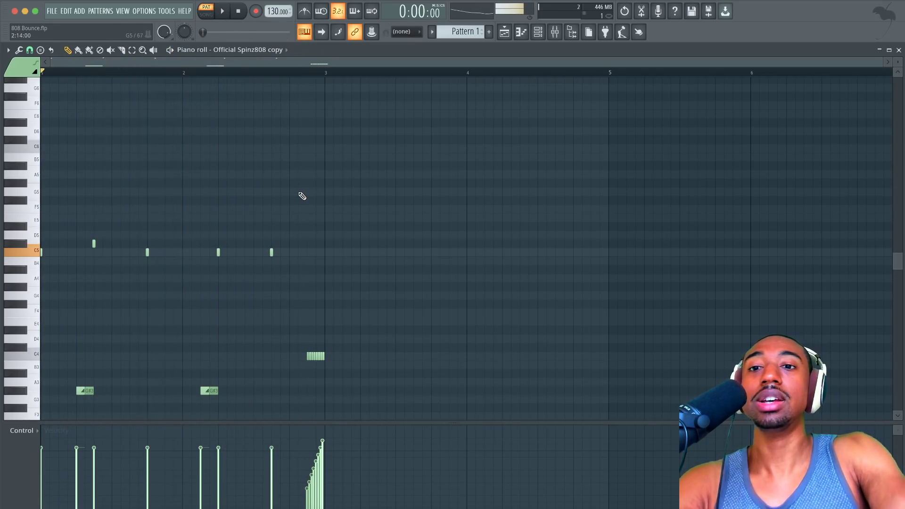